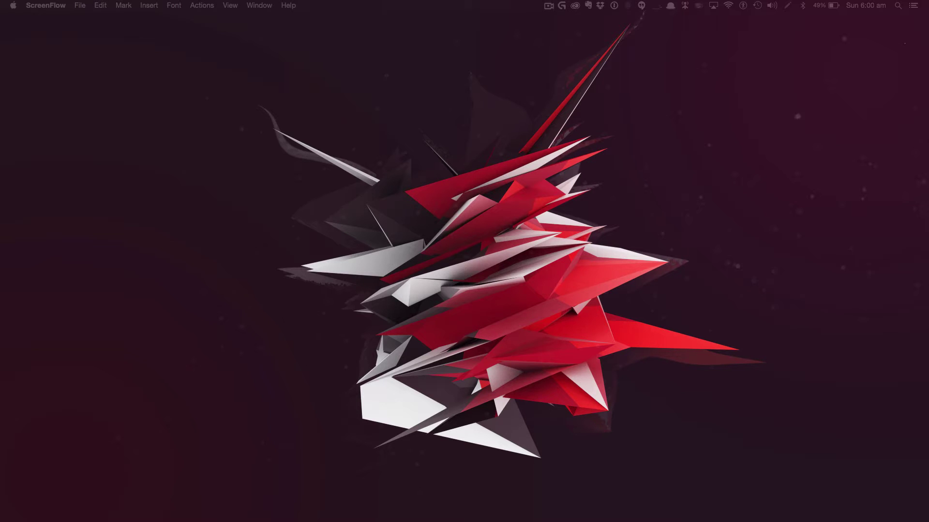
Step: Close the coffee cup reference image
{"action": "left_click_drag", "start_coordinate": [909, 78], "coordinate": [552, 64]}
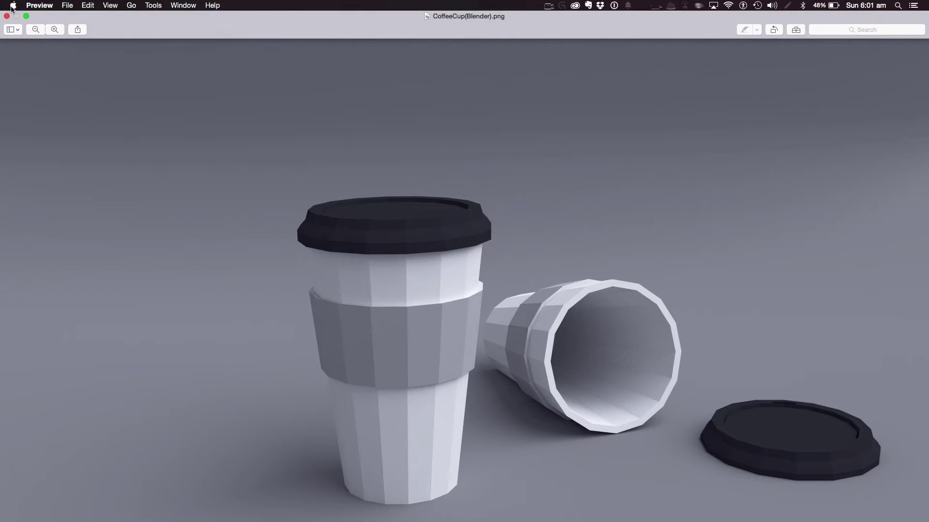
{"action": "left_click", "coordinate": [26, 16]}
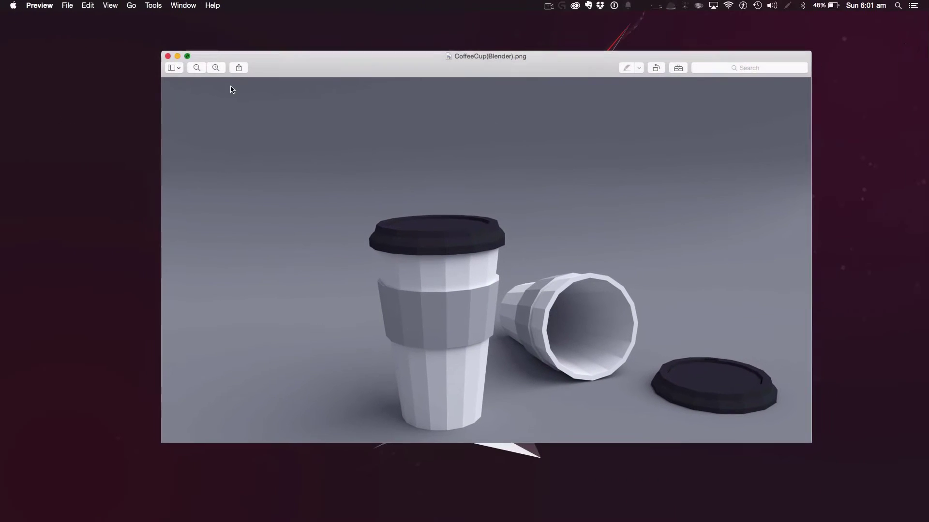
{"action": "left_click", "coordinate": [168, 57]}
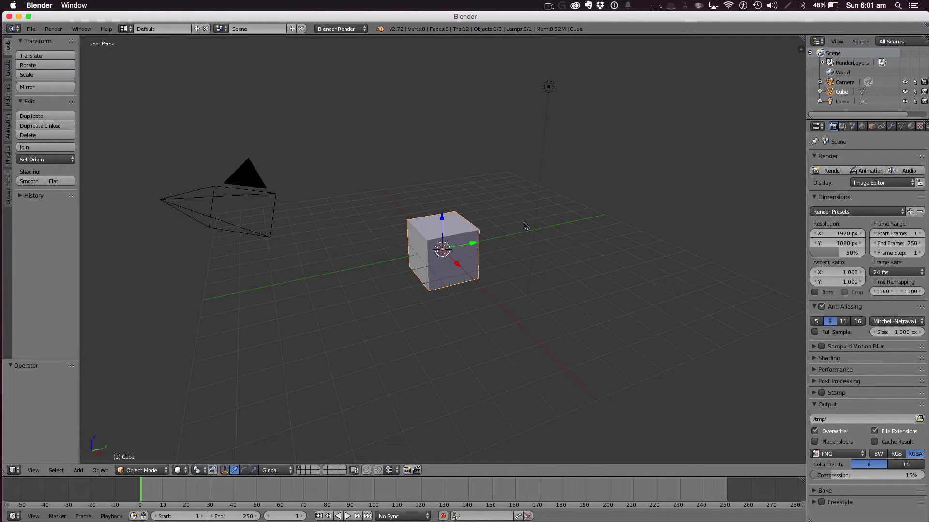
Step: Delete the default lamp
{"action": "right_click", "coordinate": [552, 91], "text": "shift"}
{"action": "right_click", "coordinate": [550, 89]}
{"action": "key", "text": "x"}
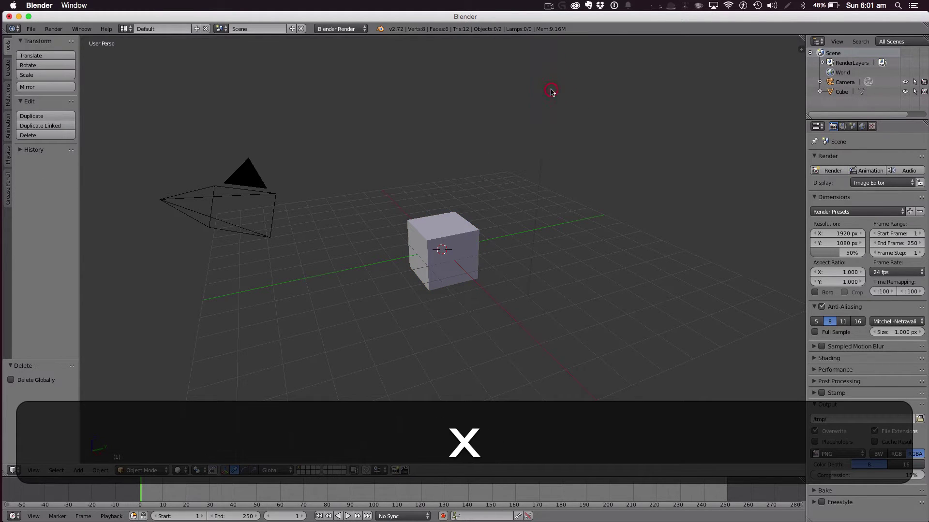
{"action": "left_click", "coordinate": [550, 97]}
Step: Delete the default cube and add a radius 1, depth 2 cylinder at the origin
{"action": "right_click", "coordinate": [443, 256]}
{"action": "key", "text": "x"}
{"action": "left_click", "coordinate": [443, 257]}
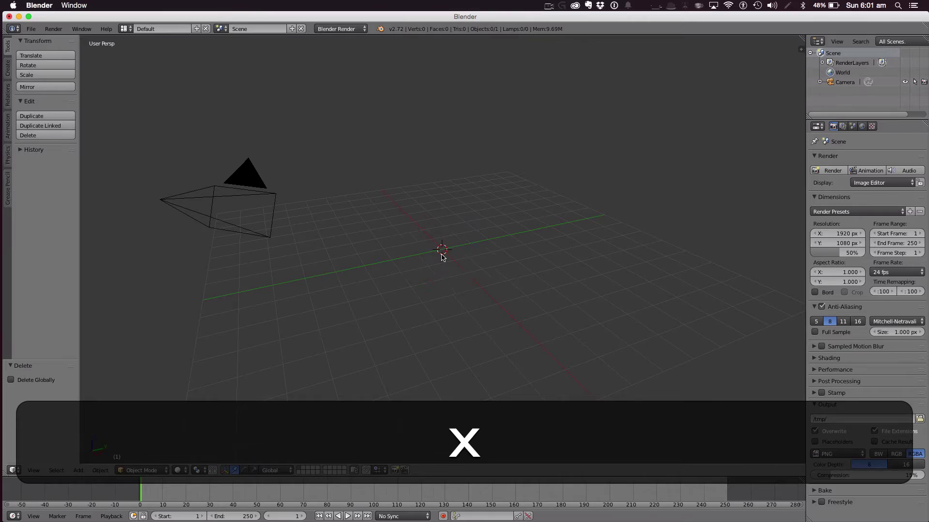
{"action": "key", "text": "shift+a"}
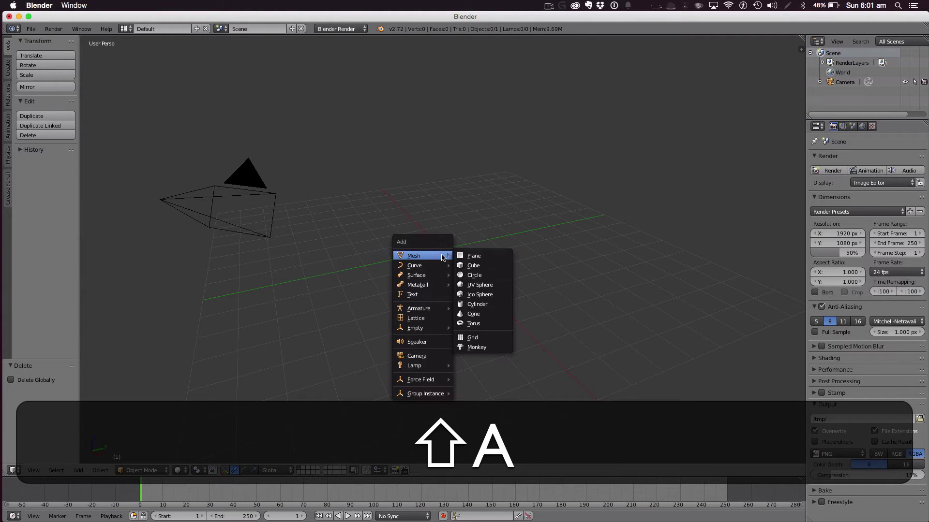
{"action": "left_click", "coordinate": [478, 305]}
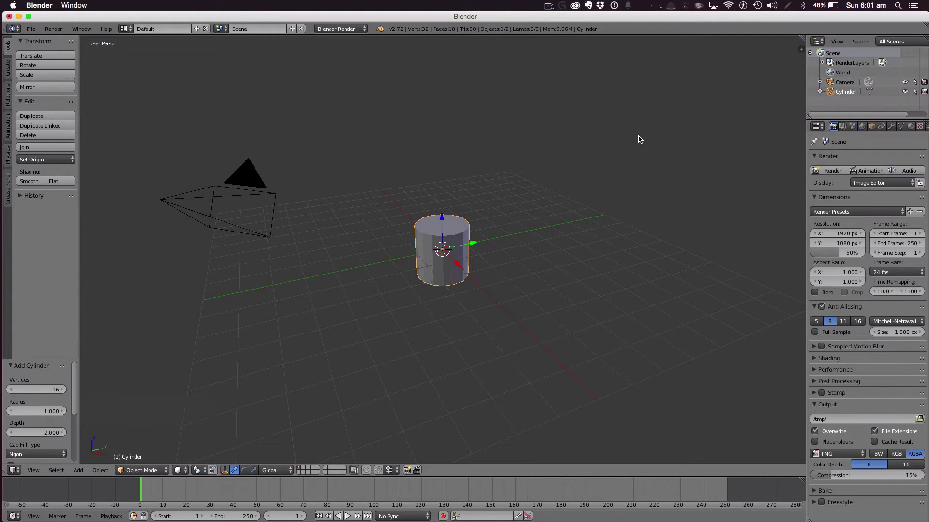
Step: View the cylinder from the front in wireframe Edit Mode
{"action": "key", "text": "1"}
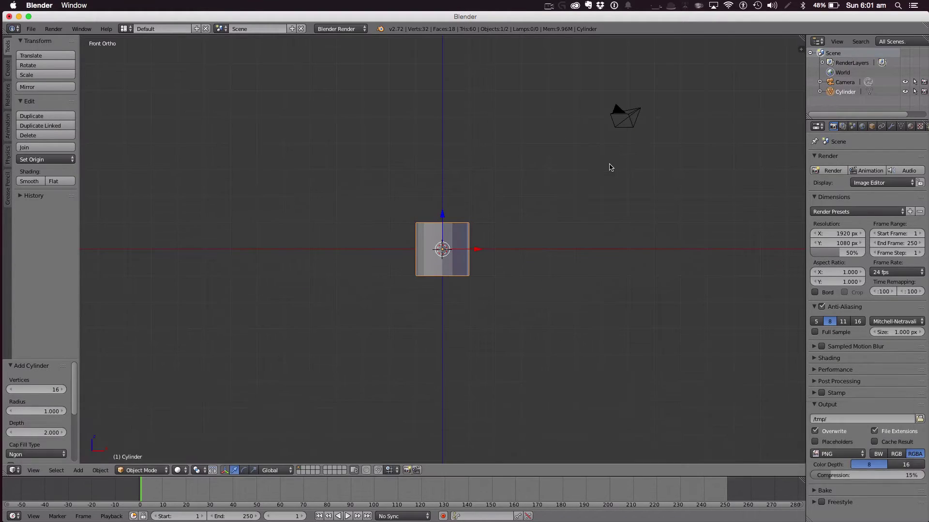
{"action": "scroll", "coordinate": [610, 168], "scroll_direction": "up", "scroll_amount": 4}
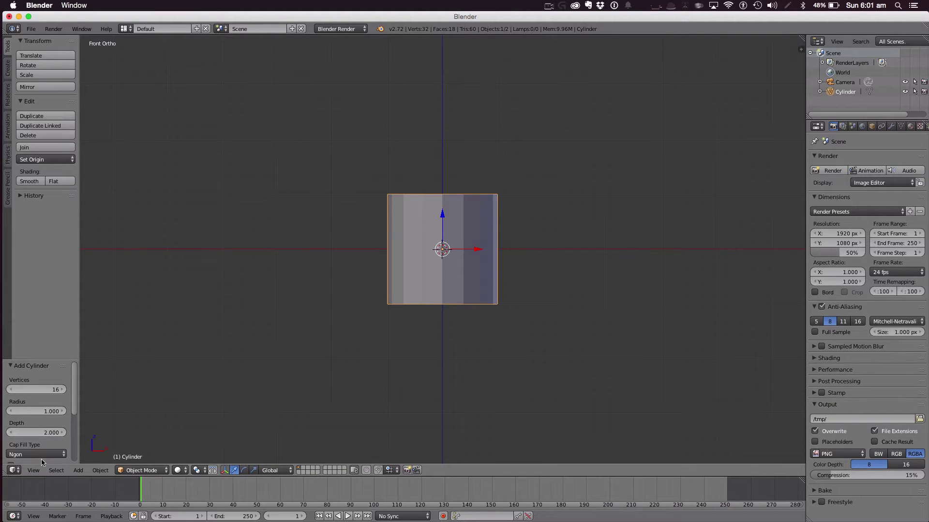
{"action": "left_click", "coordinate": [34, 470]}
{"action": "key", "text": "Tab"}
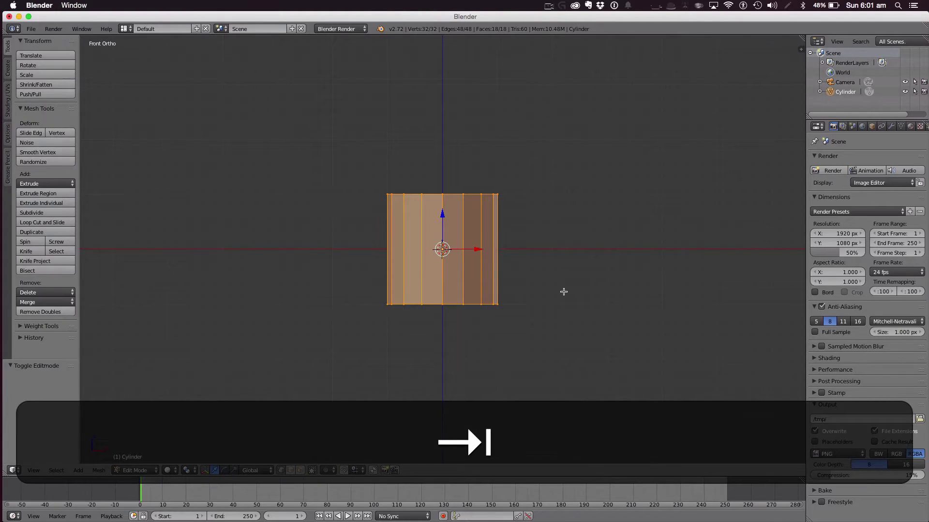
{"action": "key", "text": "z"}
Step: Box-select the cylinder's bottom ring and scale it to 0.728
{"action": "key", "text": "a"}
{"action": "key", "text": "b"}
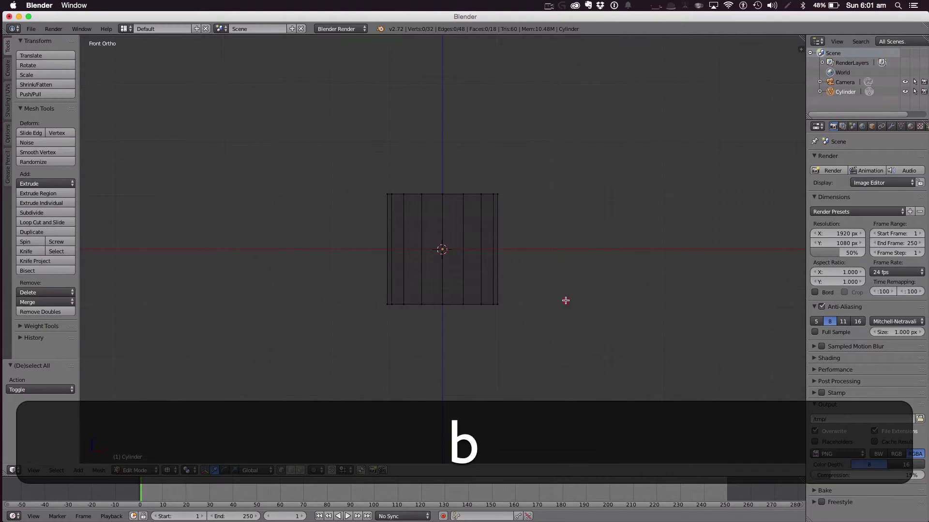
{"action": "left_click_drag", "start_coordinate": [569, 302], "coordinate": [315, 311]}
{"action": "key", "text": "s"}
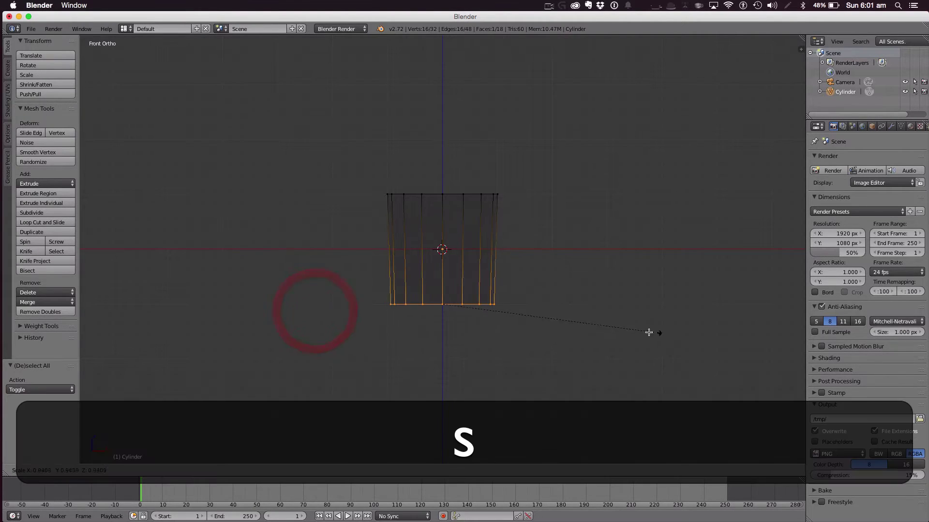
{"action": "left_click", "coordinate": [607, 325]}
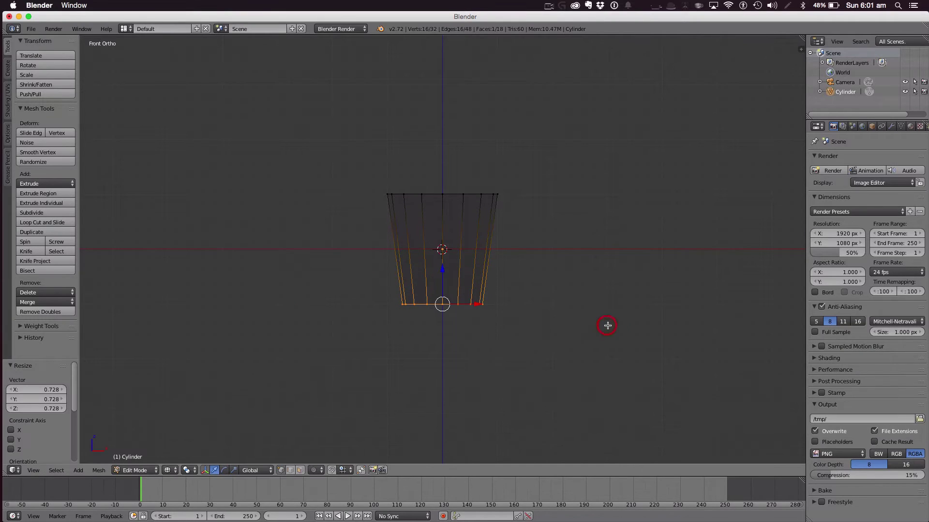
Step: Lower the bottom ring along Z to -1.145
{"action": "key", "text": "h"}
{"action": "key", "text": "g"}
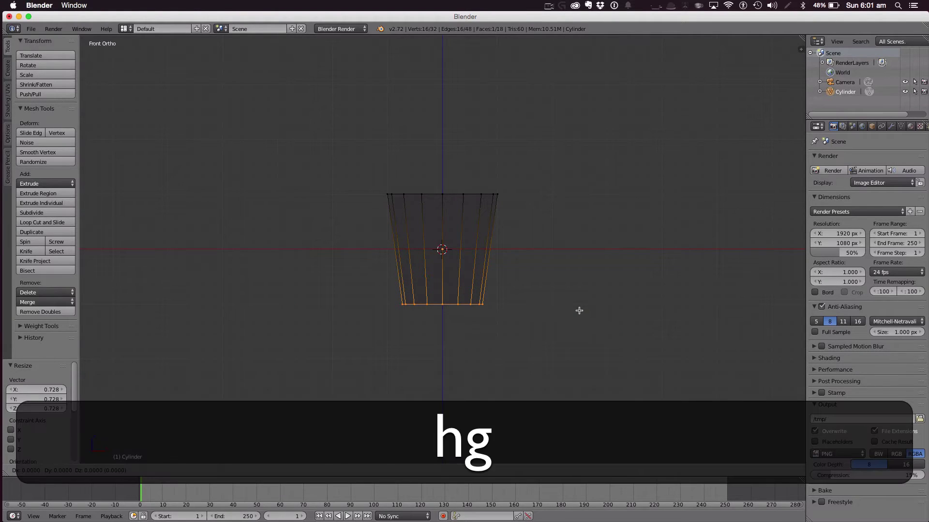
{"action": "left_click", "coordinate": [579, 311]}
{"action": "key", "text": "g"}
{"action": "key", "text": "z"}
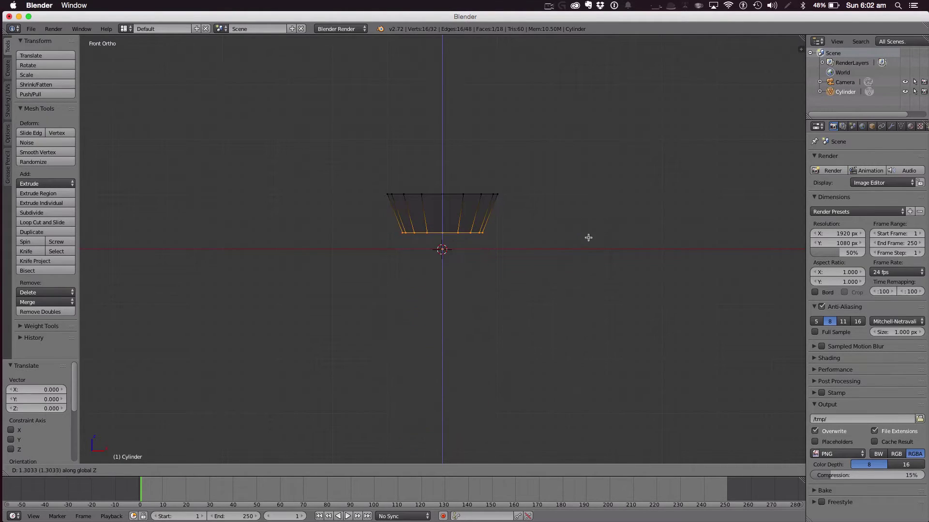
{"action": "left_click", "coordinate": [565, 374]}
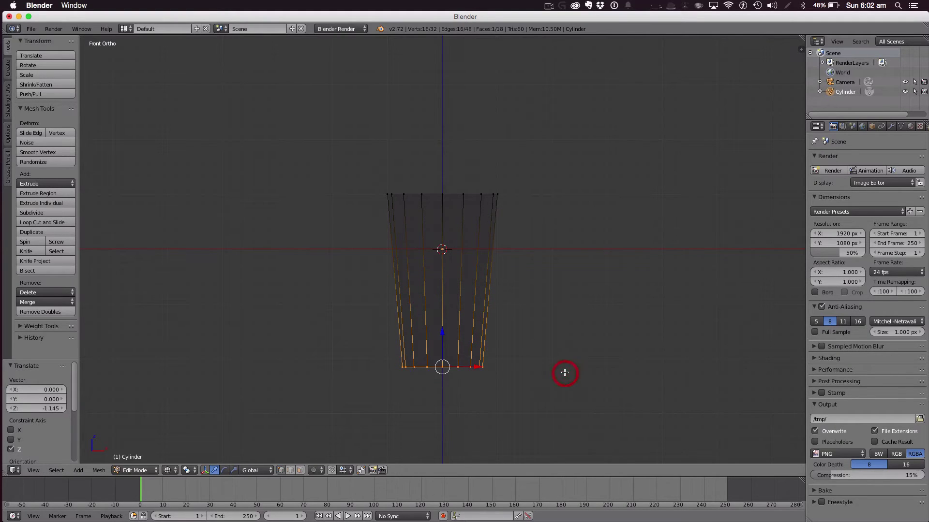
Step: Add two loop cuts across the cup's upper body to bound the sleeve band
{"action": "key", "text": "a"}
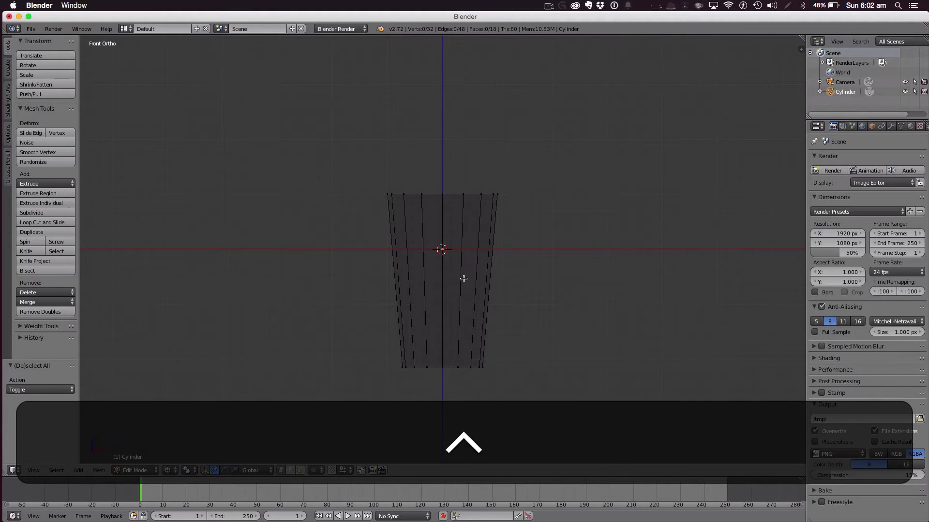
{"action": "key", "text": "ctrl+r"}
{"action": "key", "text": "2"}
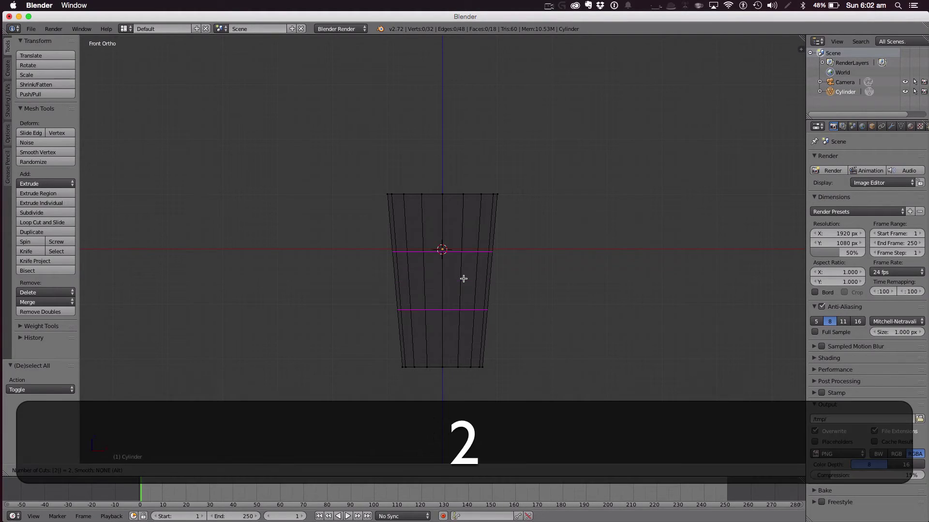
{"action": "left_click", "coordinate": [462, 277]}
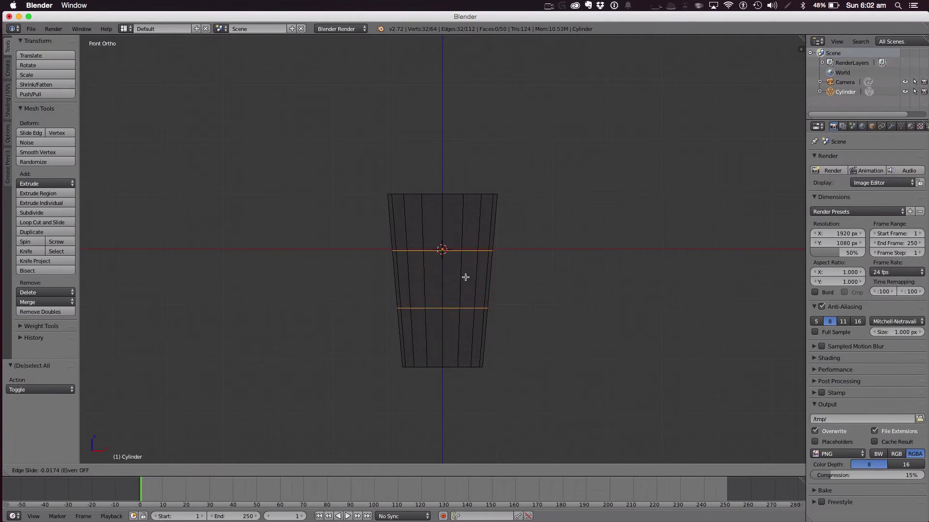
{"action": "left_click", "coordinate": [470, 252]}
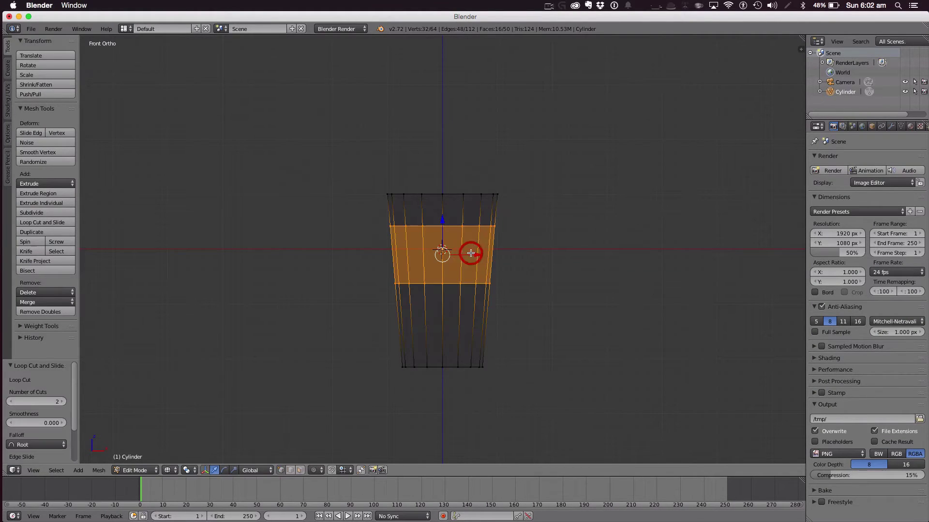
Step: Extrude the band faces in place and scale them out to 1.046, then leave Edit Mode
{"action": "key", "text": "e"}
{"action": "left_click", "coordinate": [733, 235]}
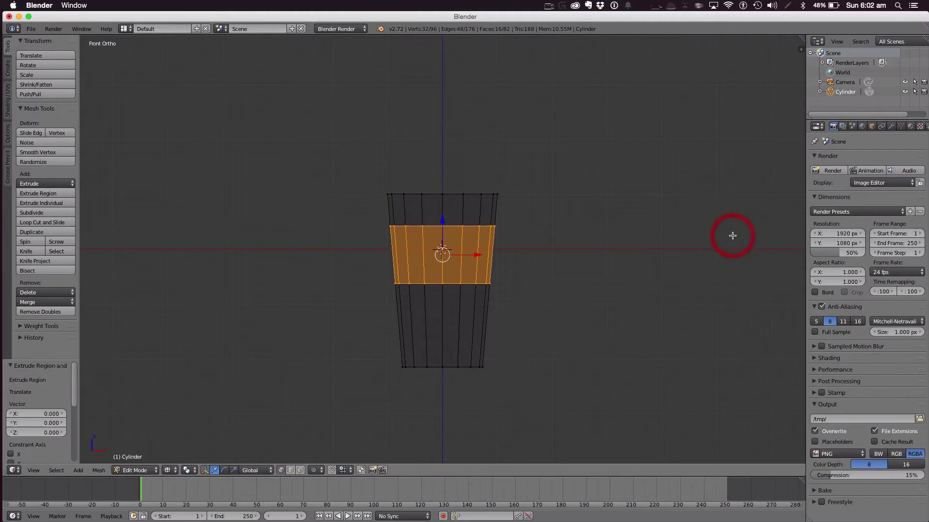
{"action": "key", "text": "s"}
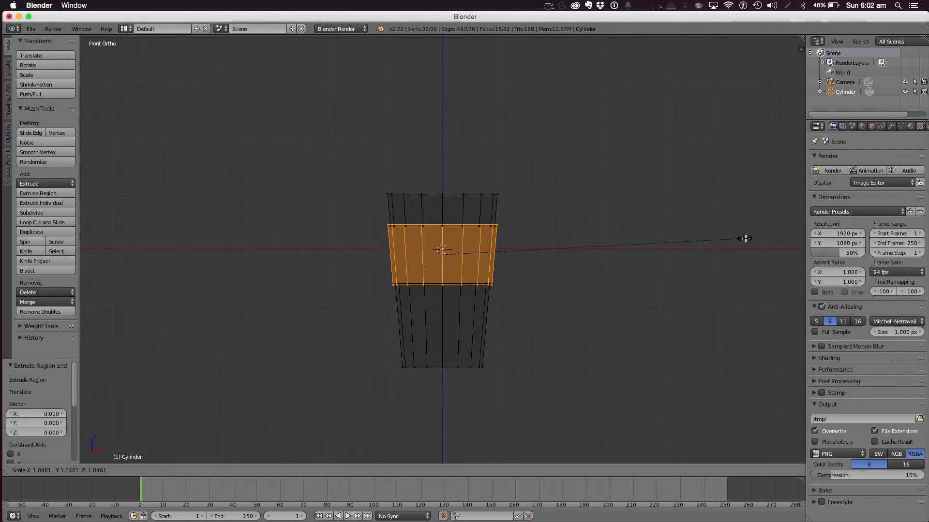
{"action": "left_click", "coordinate": [750, 241]}
{"action": "key", "text": "Tab"}
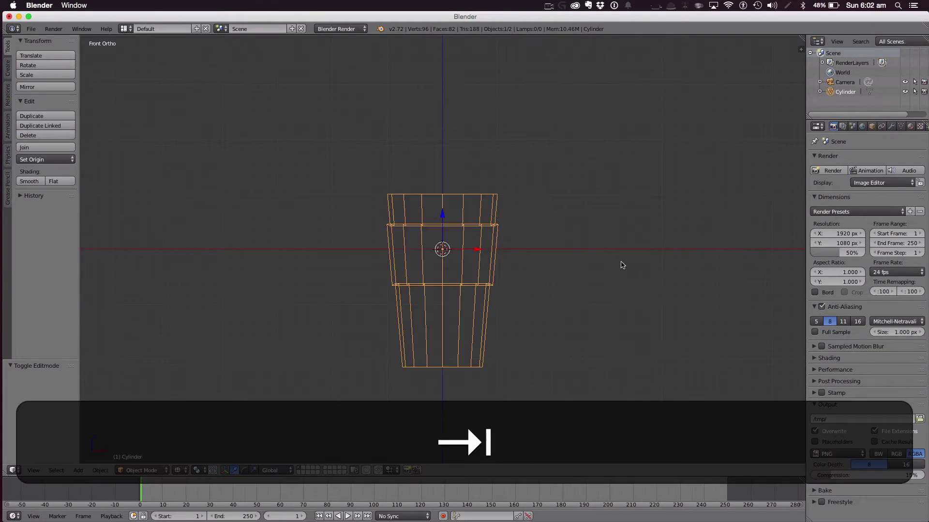
Step: Extrude the cup's top face in place and inset it to 0.819
{"action": "key", "text": "z"}
{"action": "mouse_move", "coordinate": [618, 269]}
{"action": "middle_mouse_down"}
{"action": "mouse_move", "coordinate": [609, 323]}
{"action": "mouse_move", "coordinate": [672, 326]}
{"action": "mouse_move", "coordinate": [768, 241]}
{"action": "mouse_move", "coordinate": [632, 226]}
{"action": "mouse_move", "coordinate": [604, 249]}
{"action": "mouse_move", "coordinate": [593, 275]}
{"action": "mouse_move", "coordinate": [602, 321]}
{"action": "middle_mouse_up"}
{"action": "key", "text": "Tab"}
{"action": "key", "text": "a"}
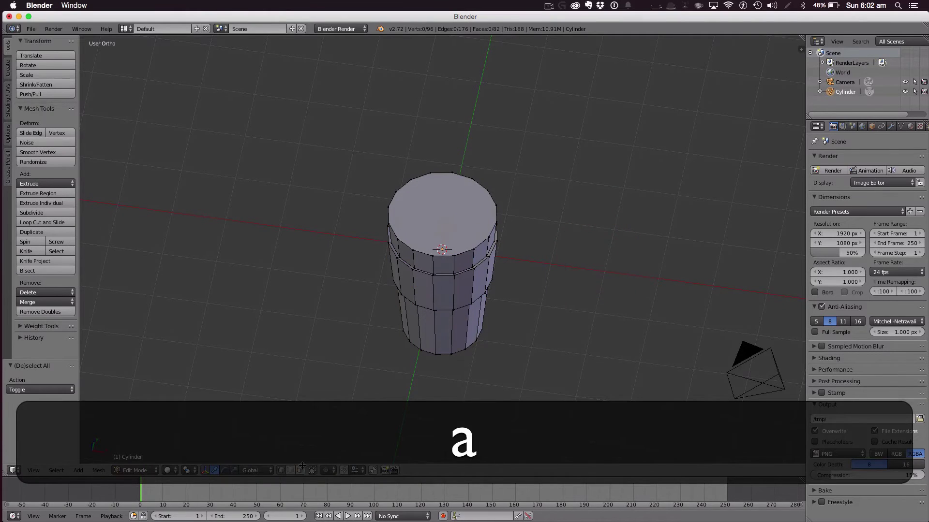
{"action": "left_click", "coordinate": [300, 468]}
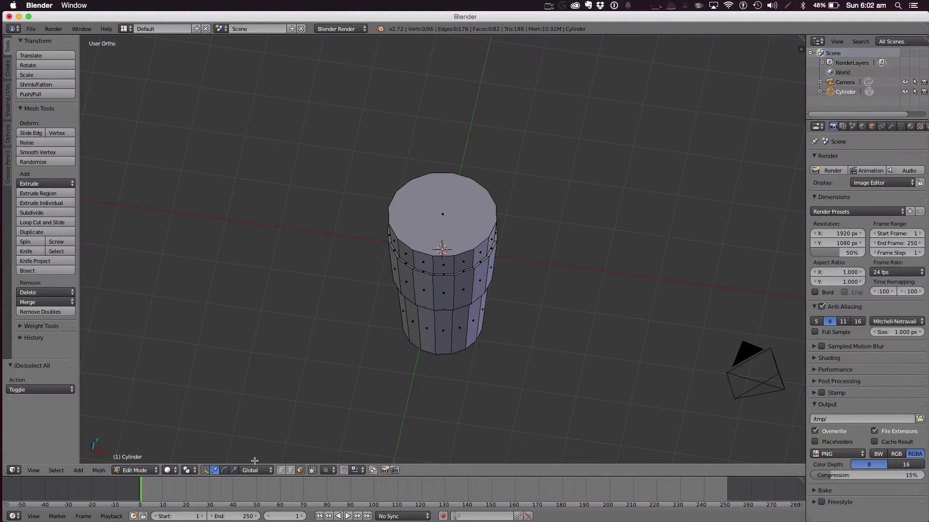
{"action": "right_click", "coordinate": [423, 219]}
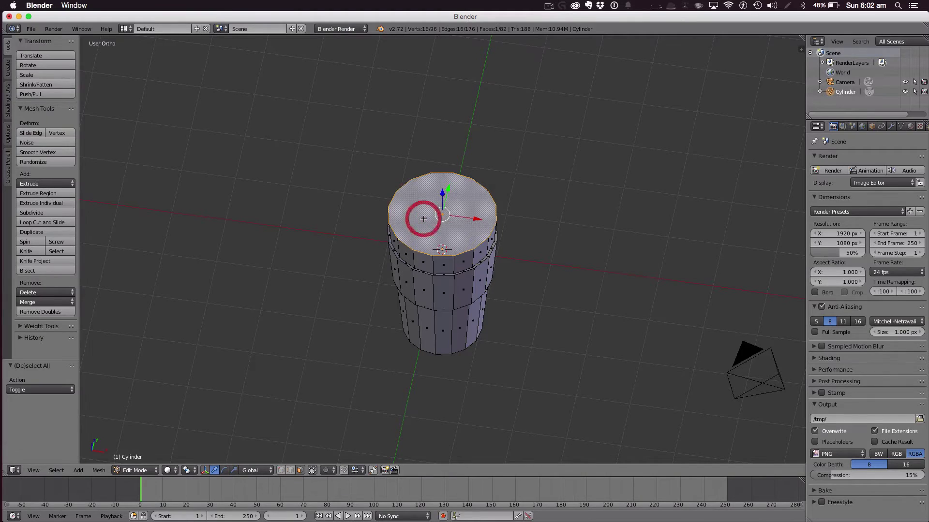
{"action": "key", "text": "e"}
{"action": "right_click", "coordinate": [540, 128]}
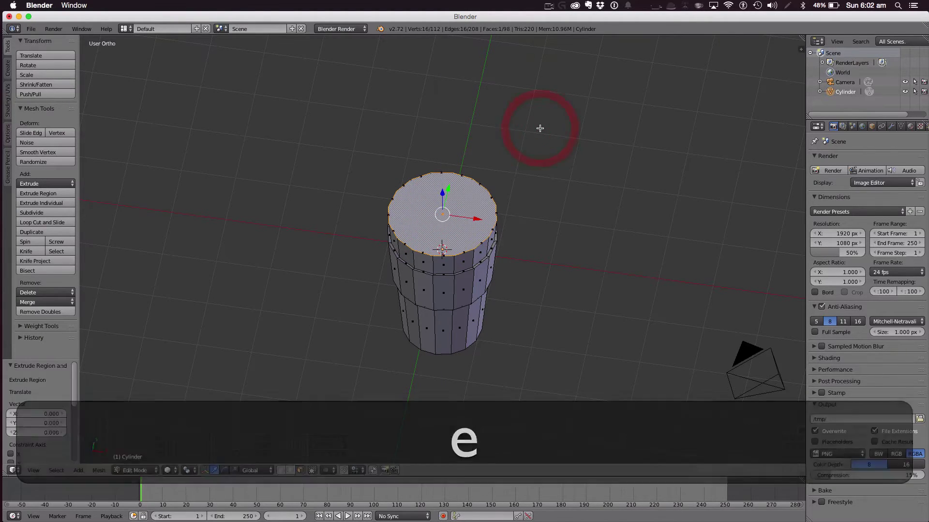
{"action": "key", "text": "s"}
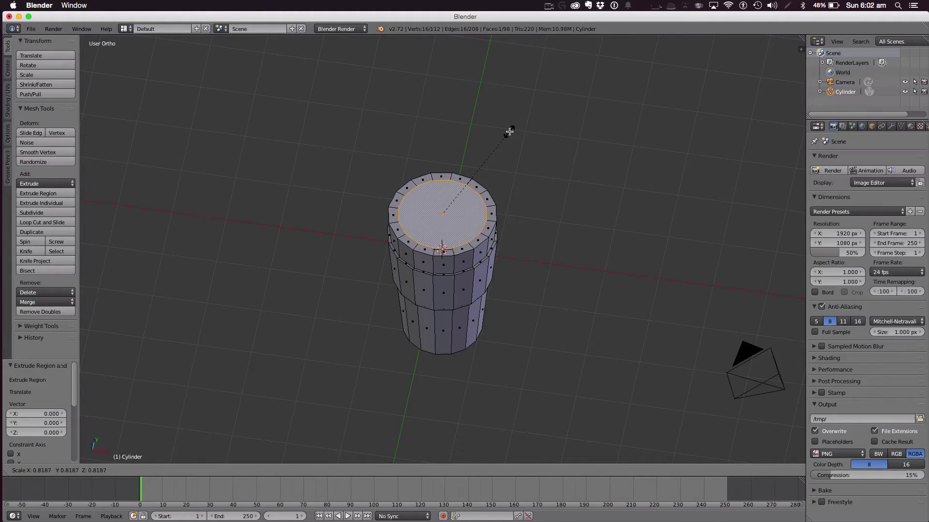
{"action": "left_click", "coordinate": [509, 131]}
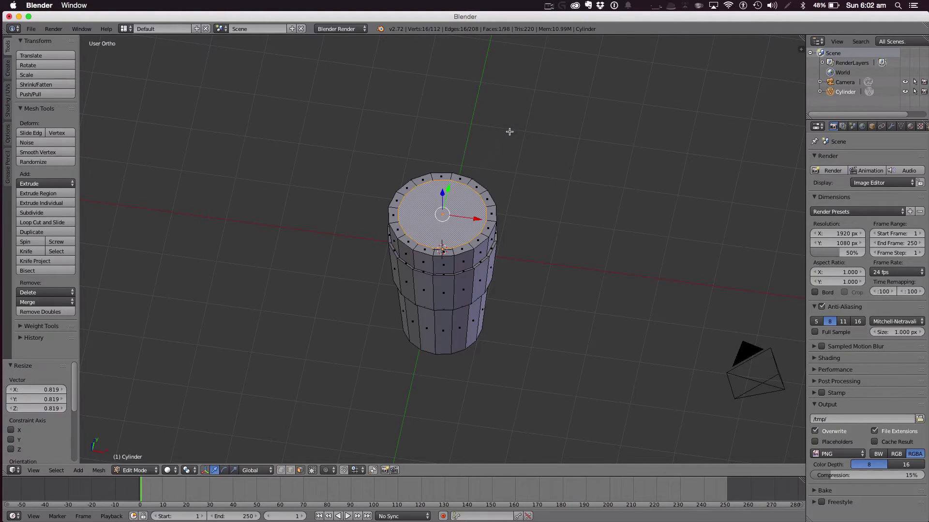
Step: Push the inset face down along Z toward the cup's bottom in front wireframe view
{"action": "key", "text": "z"}
{"action": "key", "text": "5"}
{"action": "key", "text": "1"}
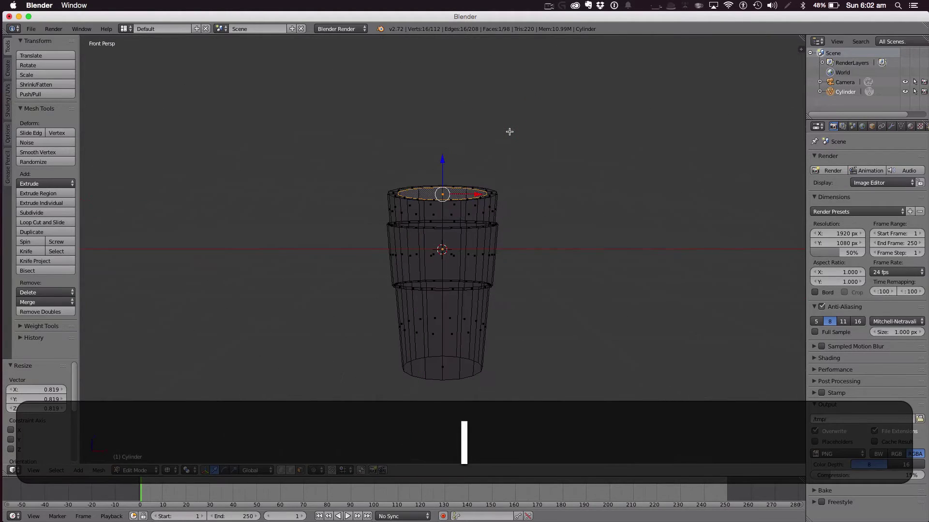
{"action": "key", "text": "5"}
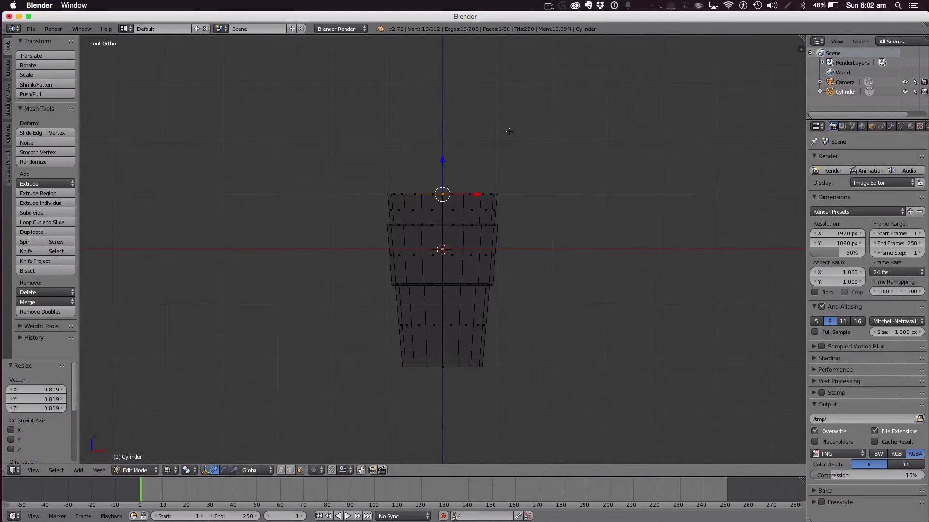
{"action": "key", "text": "g"}
{"action": "key", "text": "z"}
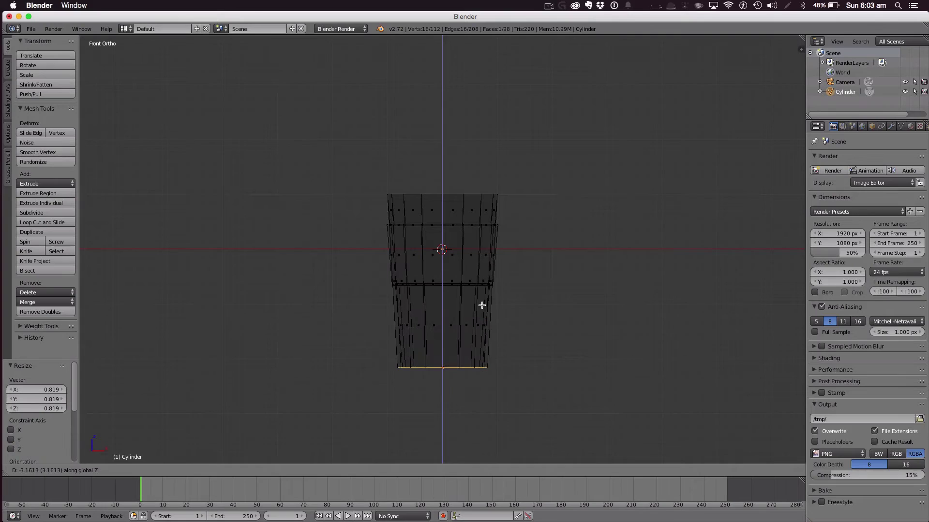
{"action": "left_click", "coordinate": [482, 303]}
Step: Scale the lowered bottom loop slightly inward and return to solid Object Mode
{"action": "key", "text": "s"}
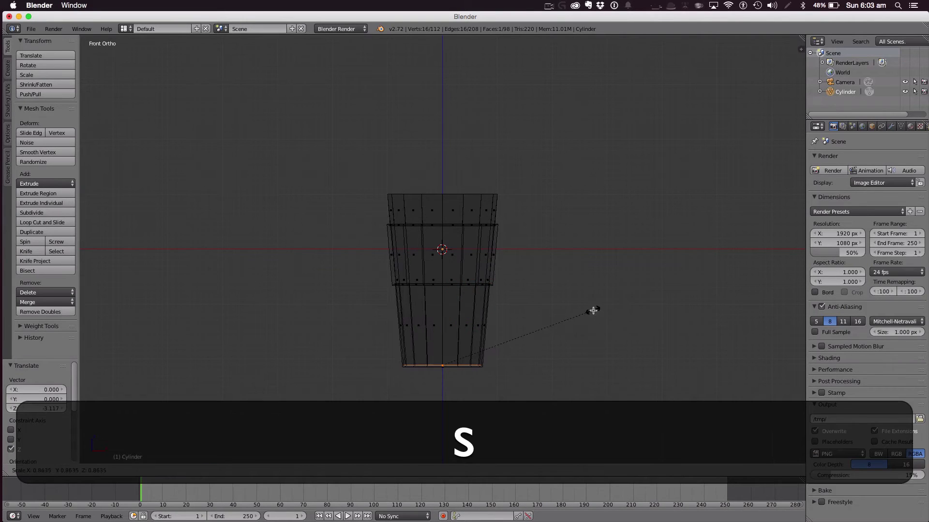
{"action": "left_click", "coordinate": [587, 312]}
{"action": "key", "text": "Tab"}
{"action": "key", "text": "z"}
{"action": "mouse_move", "coordinate": [579, 230]}
{"action": "middle_mouse_down"}
{"action": "mouse_move", "coordinate": [576, 342]}
{"action": "mouse_move", "coordinate": [633, 325]}
{"action": "mouse_move", "coordinate": [753, 234]}
{"action": "mouse_move", "coordinate": [740, 274]}
{"action": "mouse_move", "coordinate": [620, 338]}
{"action": "mouse_move", "coordinate": [489, 312]}
{"action": "mouse_move", "coordinate": [516, 248]}
{"action": "mouse_move", "coordinate": [589, 228]}
{"action": "mouse_move", "coordinate": [776, 224]}
{"action": "mouse_move", "coordinate": [707, 292]}
{"action": "mouse_move", "coordinate": [667, 296]}
{"action": "mouse_move", "coordinate": [396, 244]}
{"action": "mouse_move", "coordinate": [669, 280]}
{"action": "mouse_move", "coordinate": [740, 218]}
{"action": "mouse_move", "coordinate": [666, 250]}
{"action": "middle_mouse_up"}
Step: Add a second cylinder at the cup's centre in front orthographic view
{"action": "key", "text": "KP_5"}
{"action": "key", "text": "KP_1"}
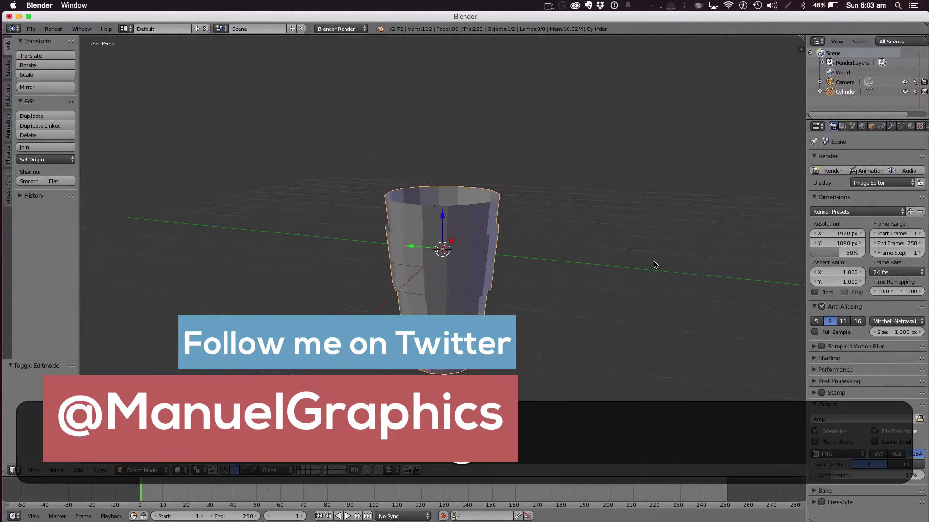
{"action": "key", "text": "KP_5"}
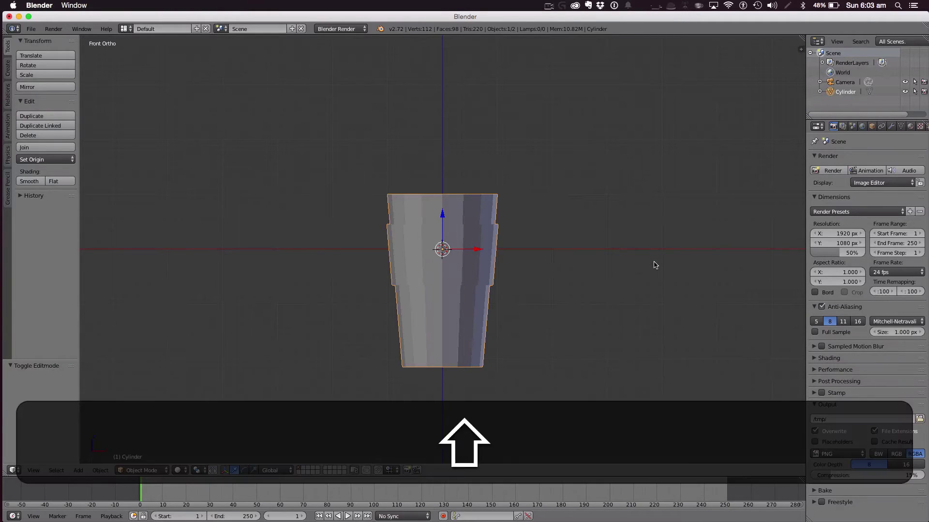
{"action": "key", "text": "shift+a"}
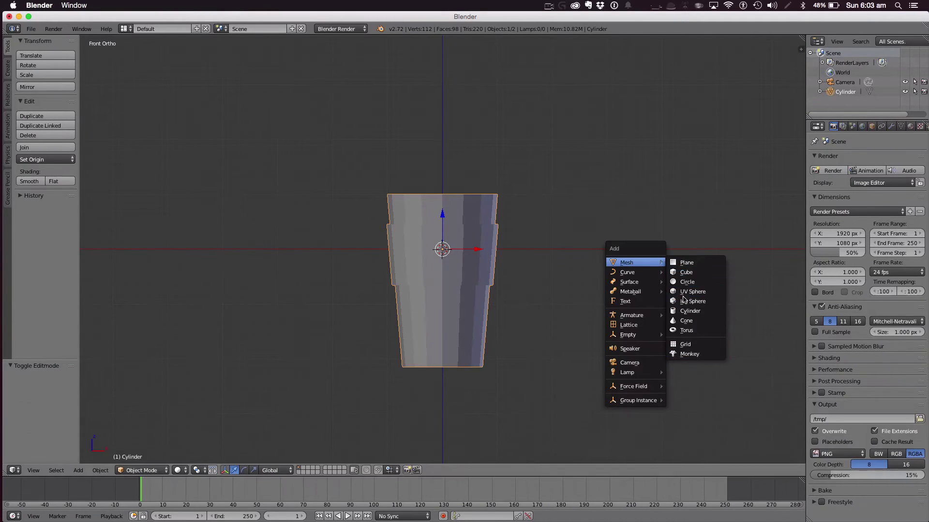
{"action": "left_click", "coordinate": [690, 311]}
Step: Raise the new cylinder along Z and flatten its height into a disc
{"action": "key", "text": "g"}
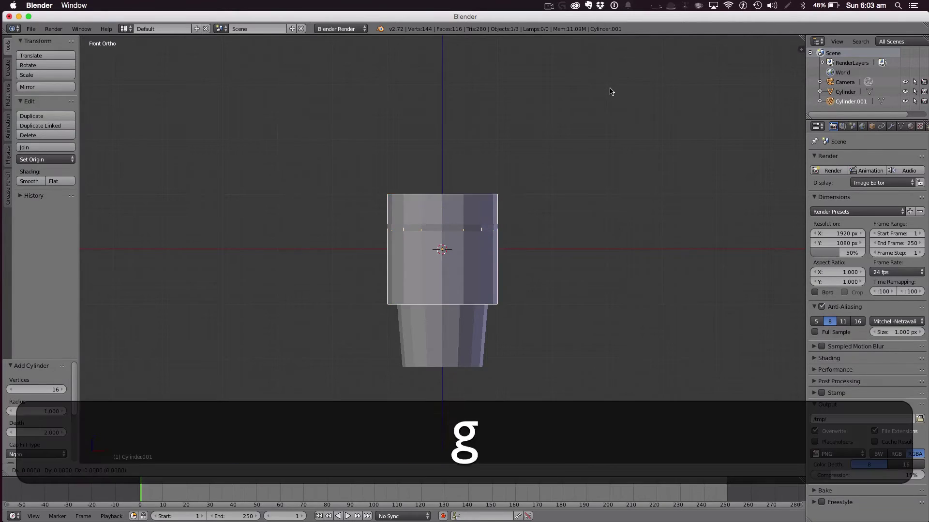
{"action": "key", "text": "z"}
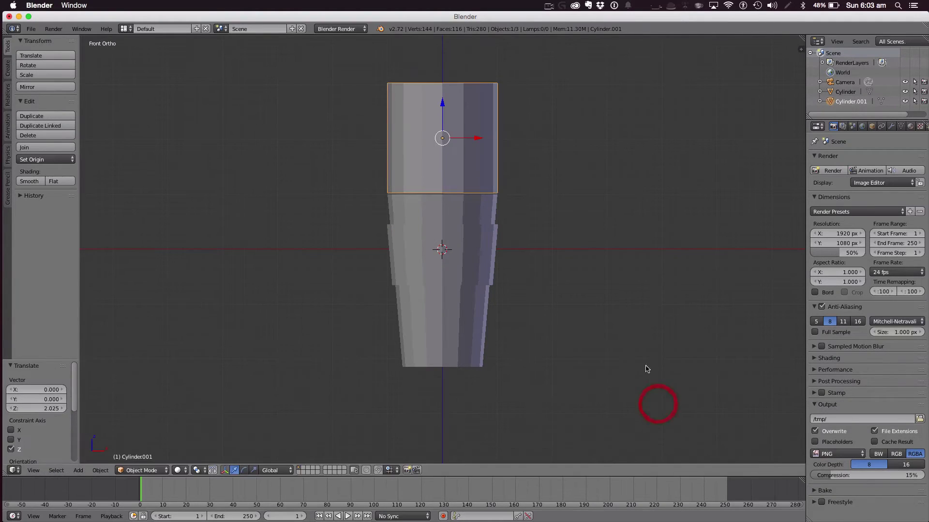
{"action": "key", "text": "s"}
{"action": "key", "text": "z"}
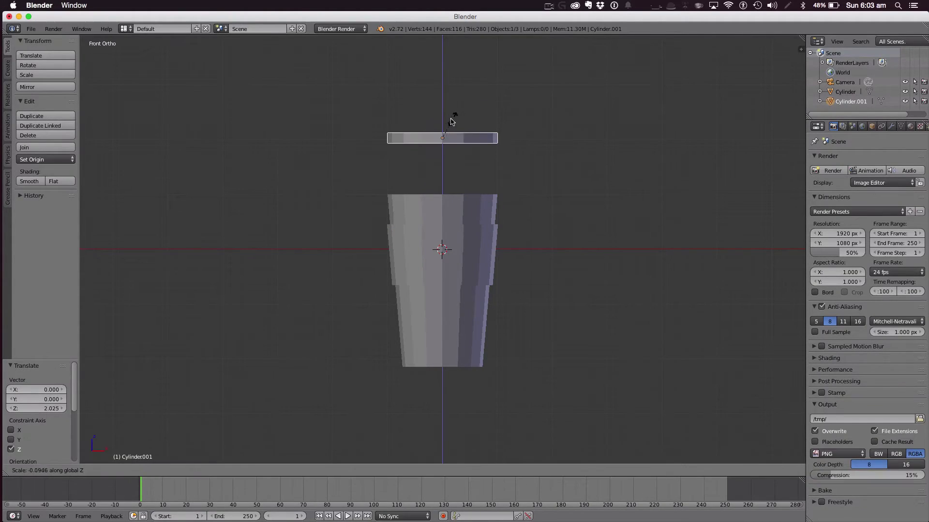
{"action": "left_click", "coordinate": [444, 125]}
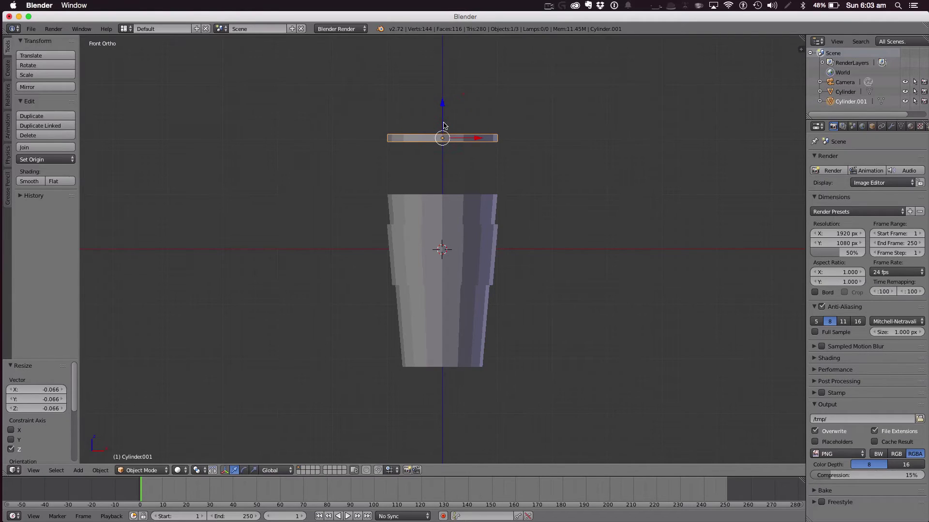
Step: Set the disc onto the cup's top, widen it to 1.095, and nudge it down
{"action": "key", "text": "g"}
{"action": "key", "text": "z"}
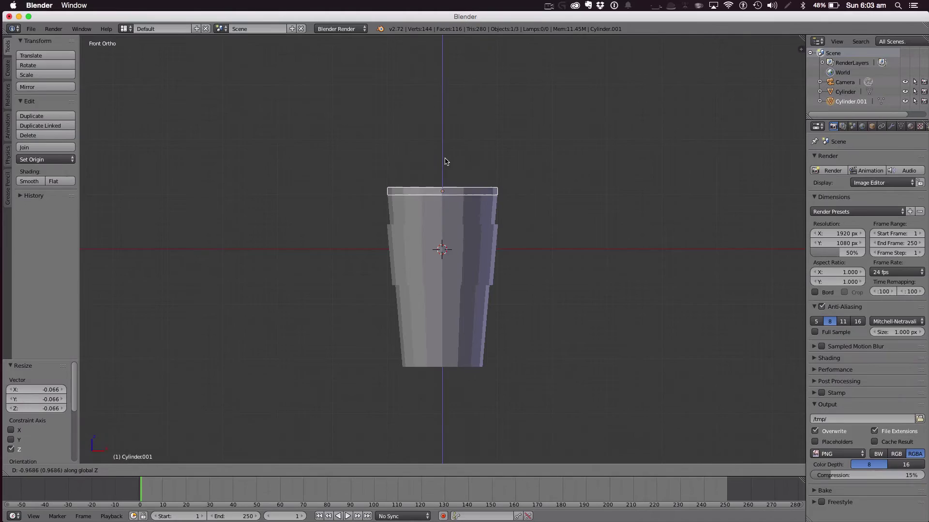
{"action": "left_click", "coordinate": [444, 160]}
{"action": "key", "text": "s"}
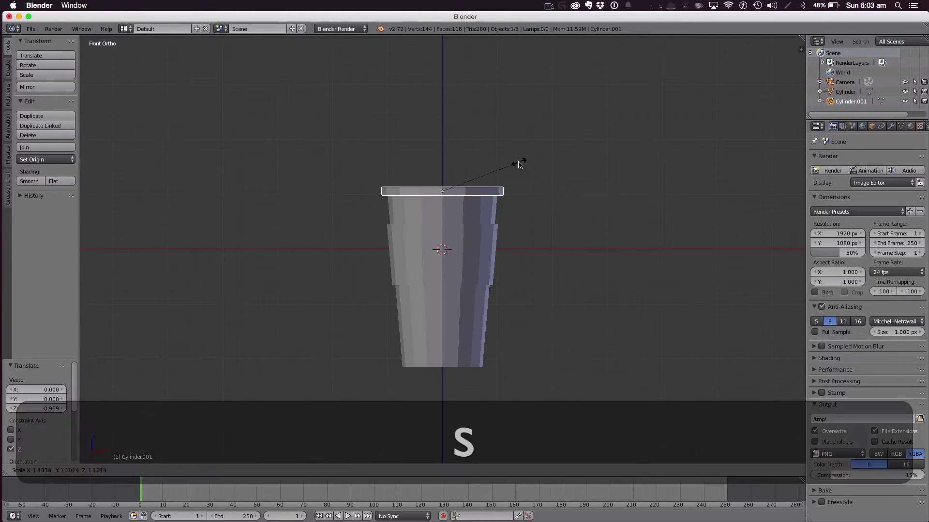
{"action": "left_click", "coordinate": [520, 165]}
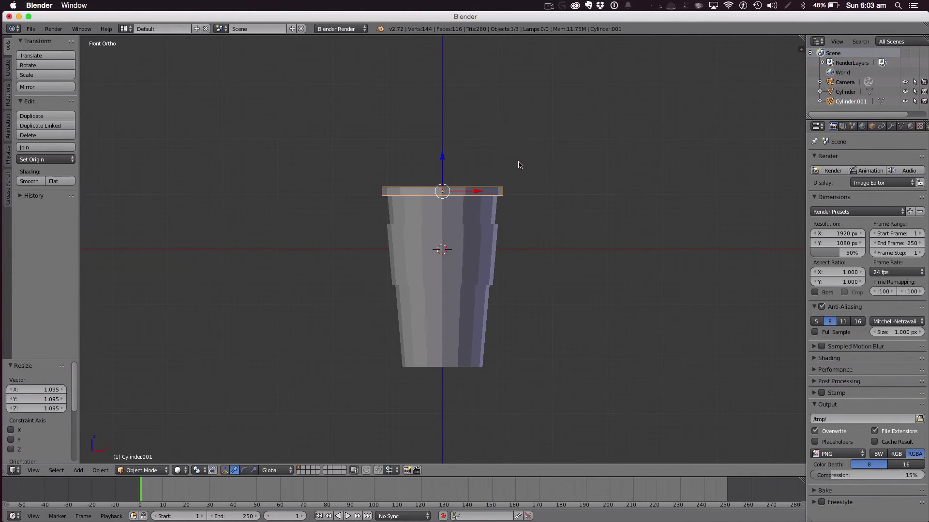
{"action": "key", "text": "g"}
{"action": "key", "text": "z"}
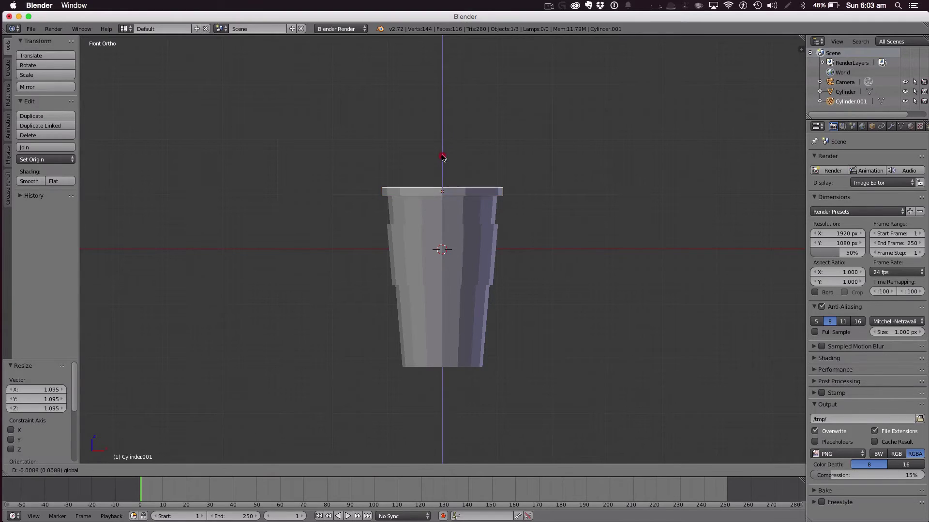
{"action": "left_click", "coordinate": [443, 160]}
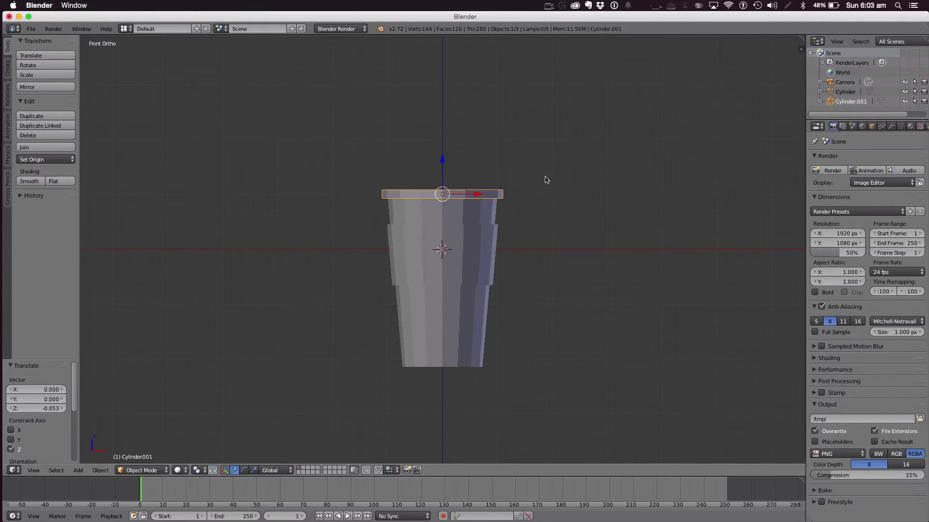
Step: Orbit to view the lid from above and enter its Edit Mode
{"action": "scroll", "coordinate": [571, 173], "scroll_direction": "down", "scroll_amount": 3}
{"action": "middle_click_drag", "start_coordinate": [571, 173], "coordinate": [660, 210]}
{"action": "scroll", "coordinate": [644, 178], "scroll_direction": "up", "scroll_amount": 3}
{"action": "key", "text": "Tab"}
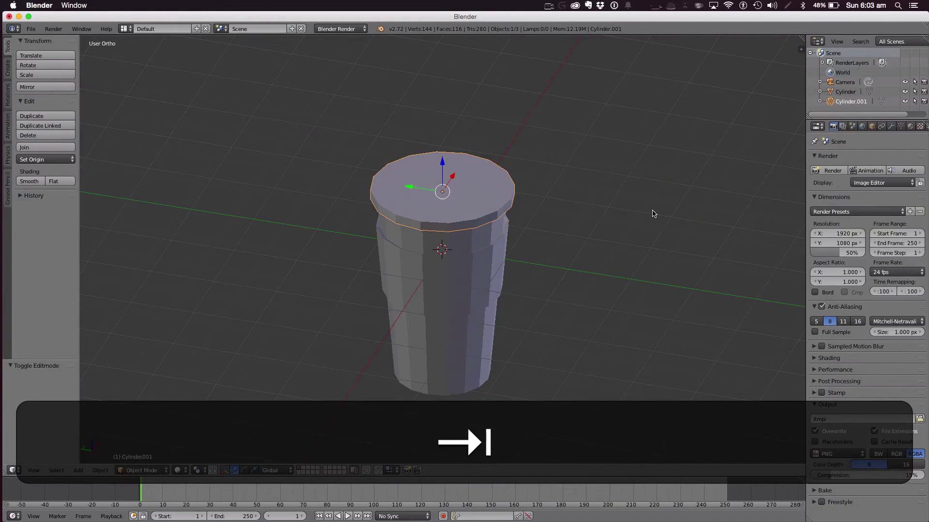
Step: Set a straight front view of the cup with solid shading
{"action": "key", "text": "5"}
{"action": "key", "text": "6"}
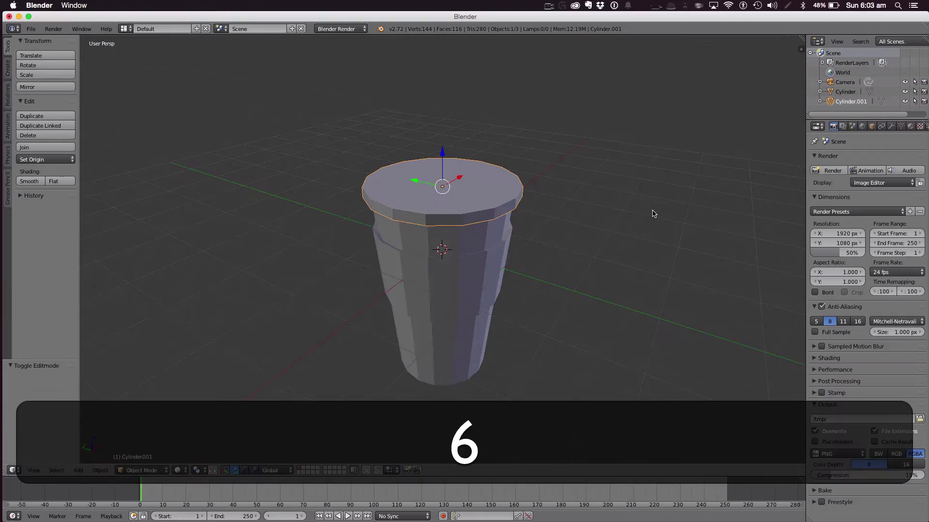
{"action": "key", "text": "4"}
{"action": "key", "text": "1"}
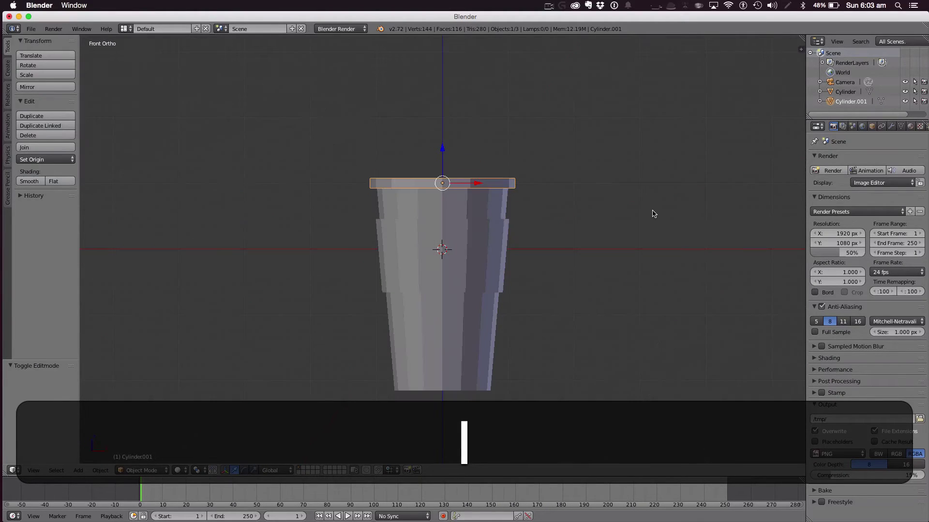
{"action": "key", "text": "z"}
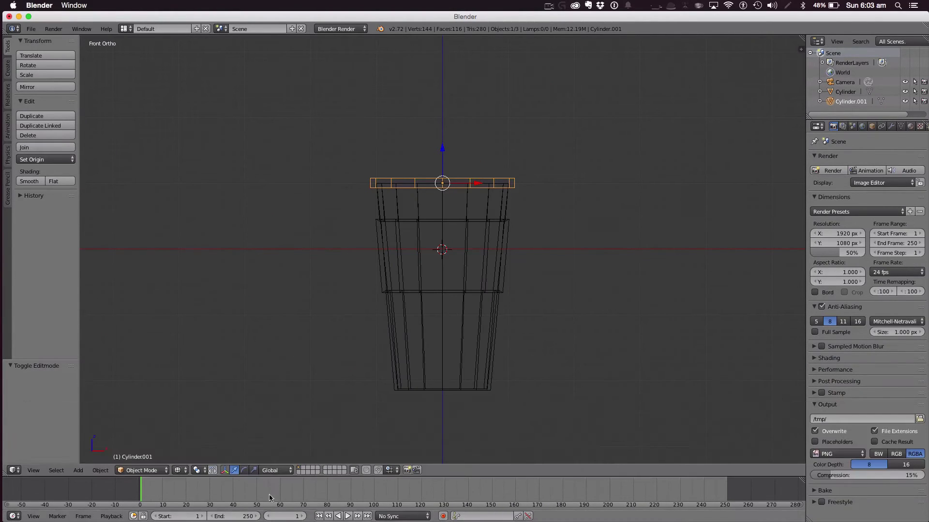
{"action": "key", "text": "z"}
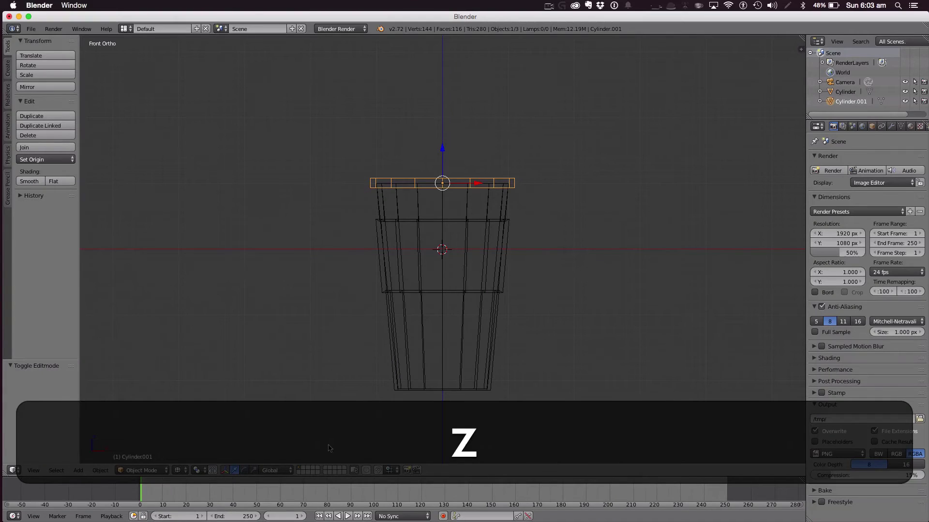
{"action": "key", "text": "z"}
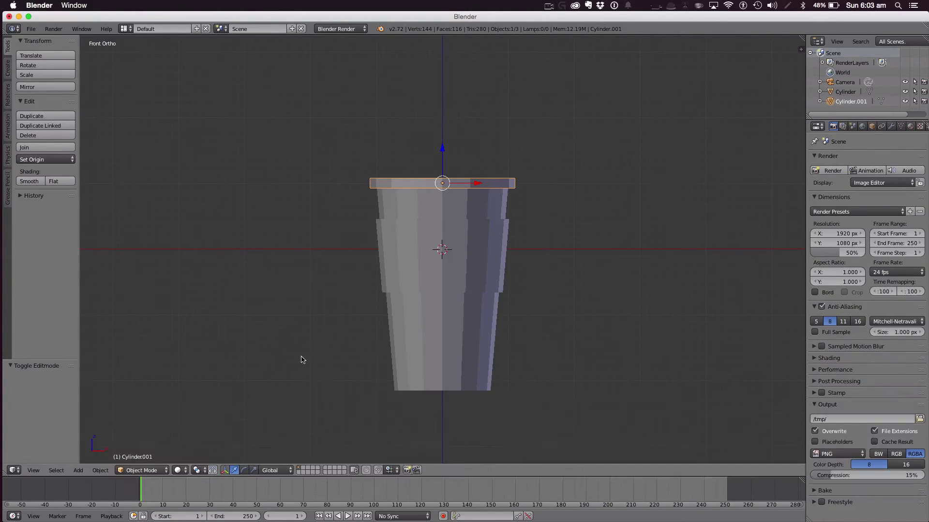
Step: Box-select the lid's top edge in face-select wireframe Edit Mode
{"action": "key", "text": "Tab"}
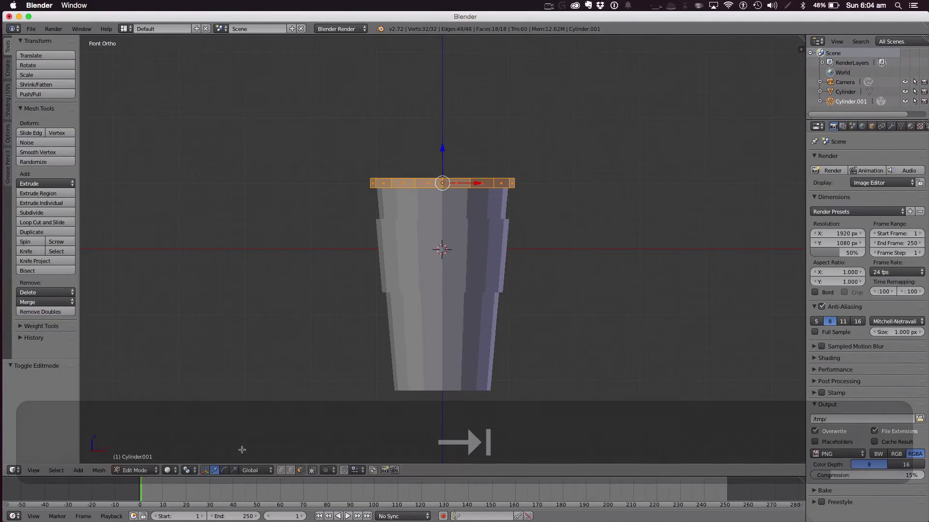
{"action": "left_click", "coordinate": [300, 470]}
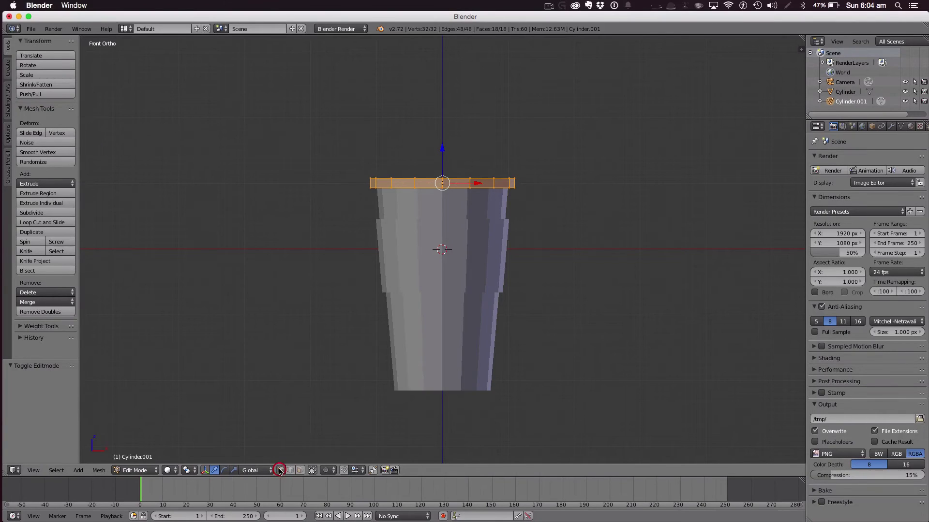
{"action": "key", "text": "z"}
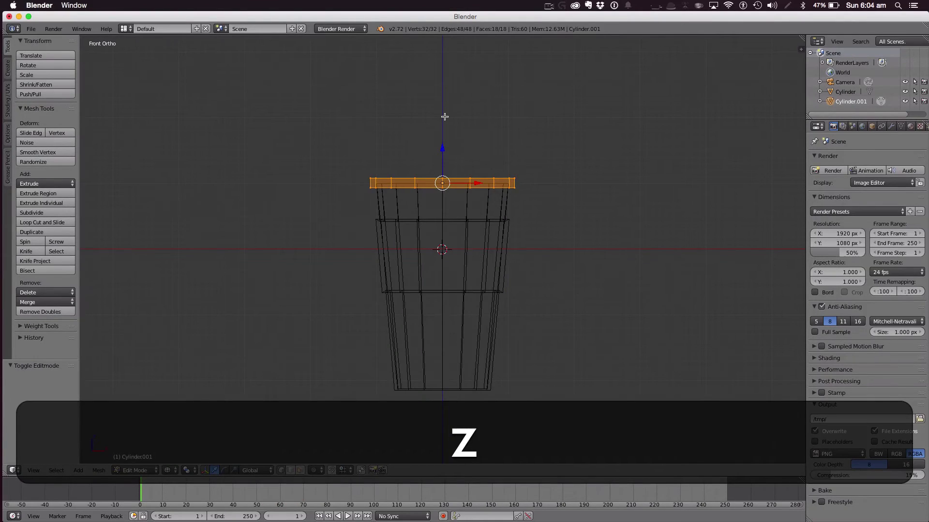
{"action": "key", "text": "a"}
{"action": "key", "text": "b"}
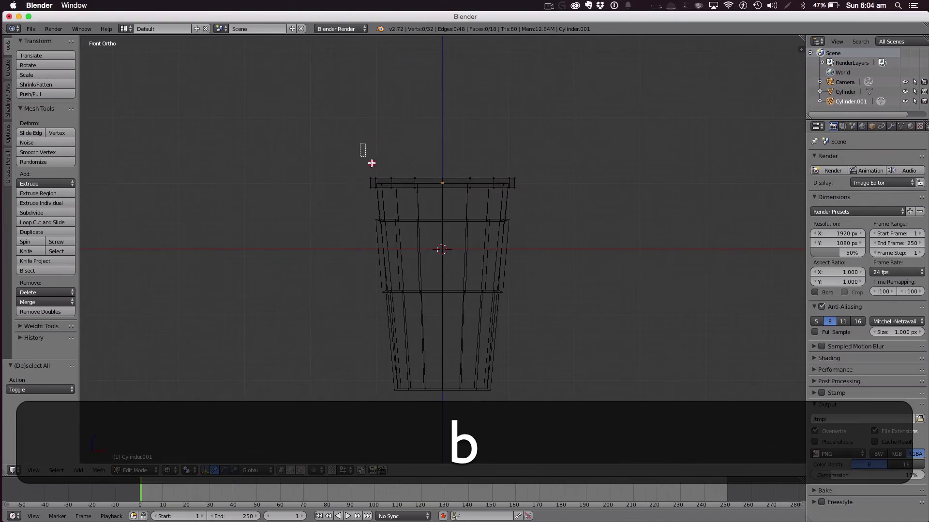
{"action": "left_click_drag", "start_coordinate": [360, 144], "coordinate": [573, 183]}
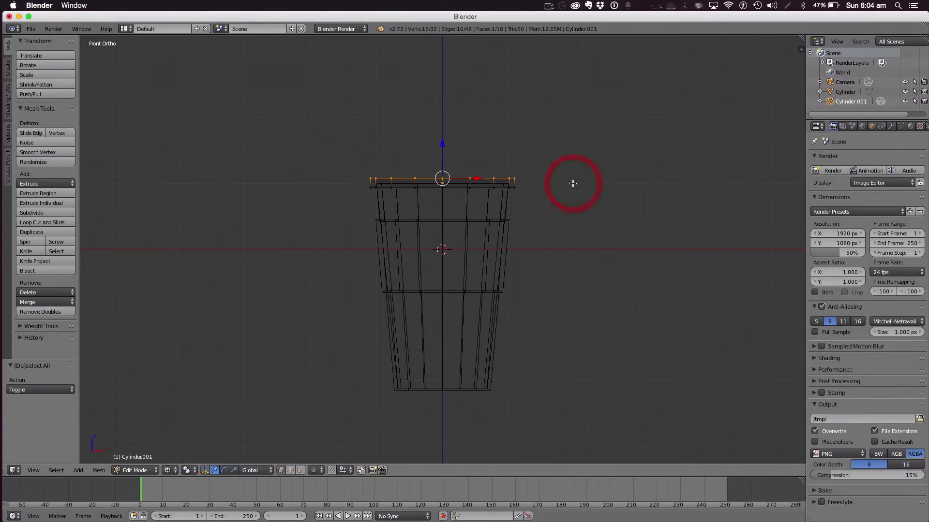
Step: Extrude the lid's top edge upward and scale it inward, undoing one stray move
{"action": "key", "text": "e"}
{"action": "left_click", "coordinate": [567, 175]}
{"action": "key", "text": "s"}
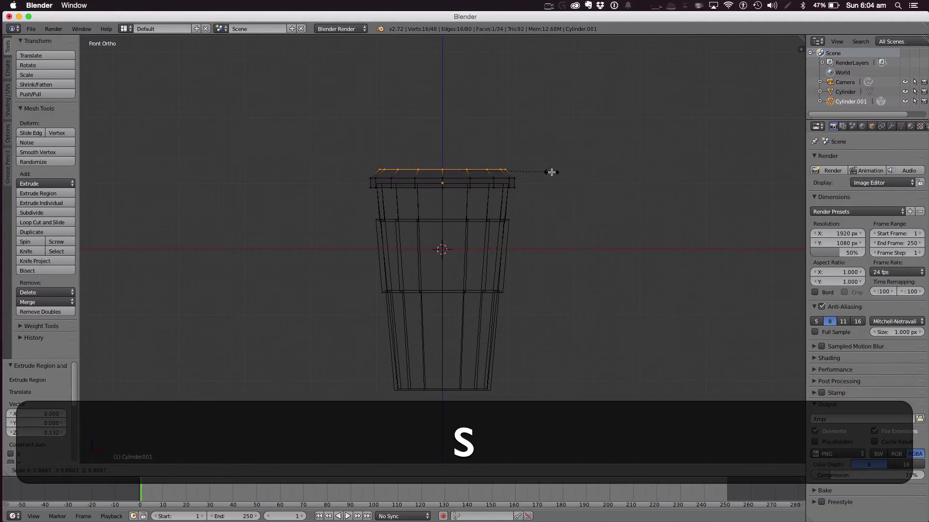
{"action": "left_click", "coordinate": [554, 174]}
{"action": "key", "text": "g"}
{"action": "left_click", "coordinate": [550, 176]}
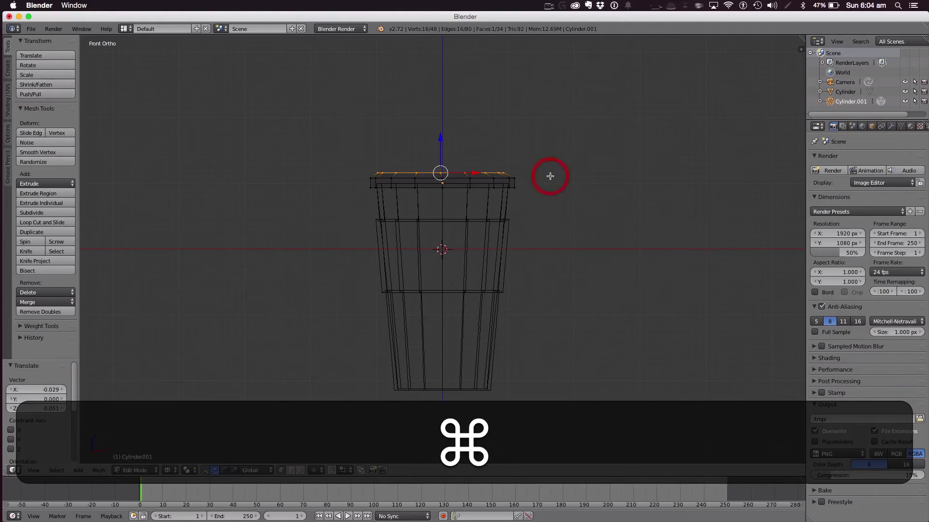
{"action": "key", "text": "super+z"}
Step: Lower the rim slightly along Z and widen it a touch
{"action": "key", "text": "g"}
{"action": "key", "text": "z"}
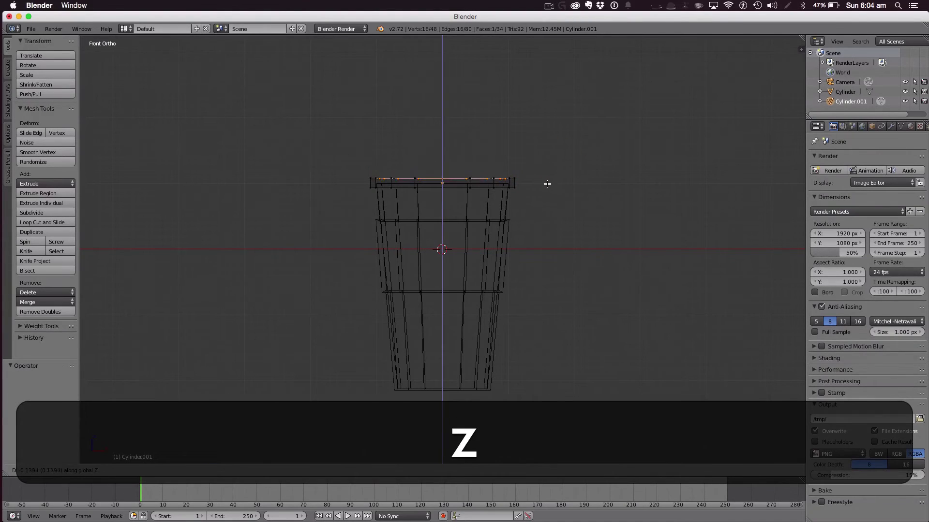
{"action": "left_click", "coordinate": [548, 180]}
{"action": "key", "text": "s"}
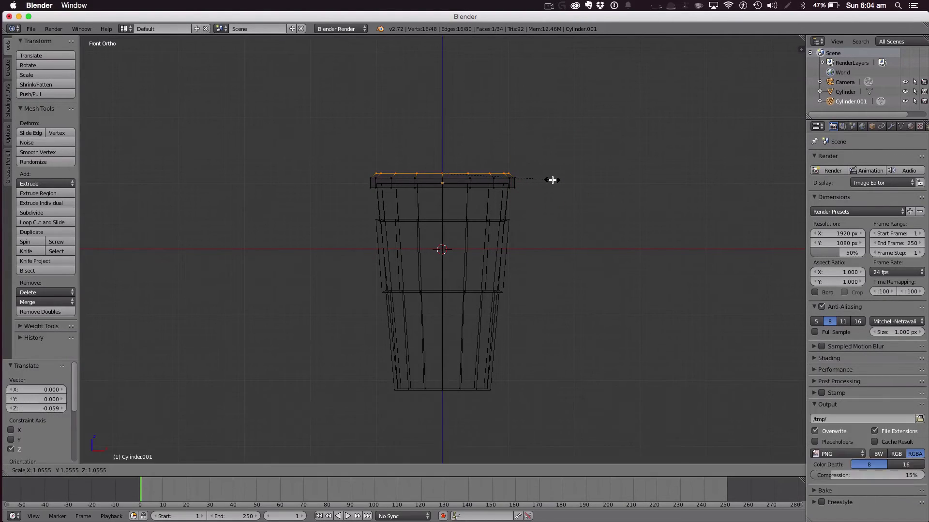
{"action": "left_click", "coordinate": [554, 181]}
Step: Extrude a second rim ring upward and scale it in to 0.946
{"action": "key", "text": "e"}
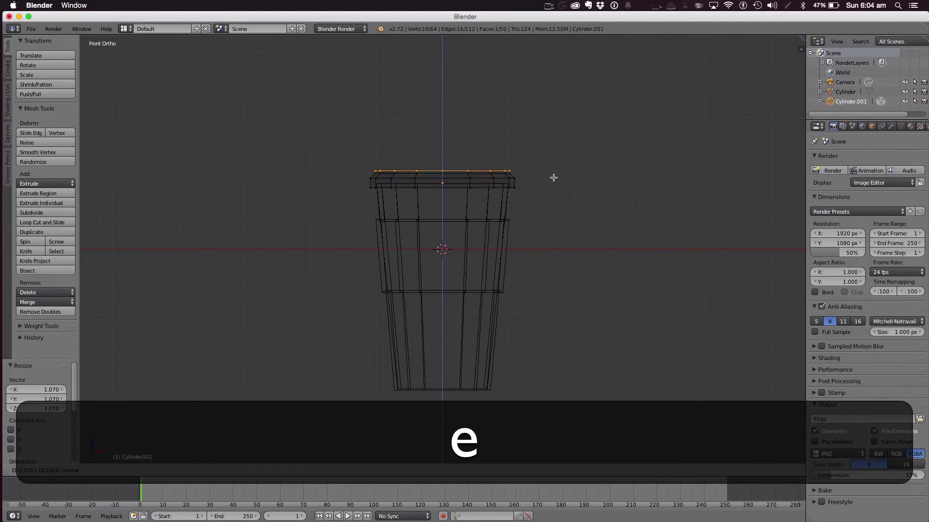
{"action": "left_click", "coordinate": [551, 176]}
{"action": "key", "text": "s"}
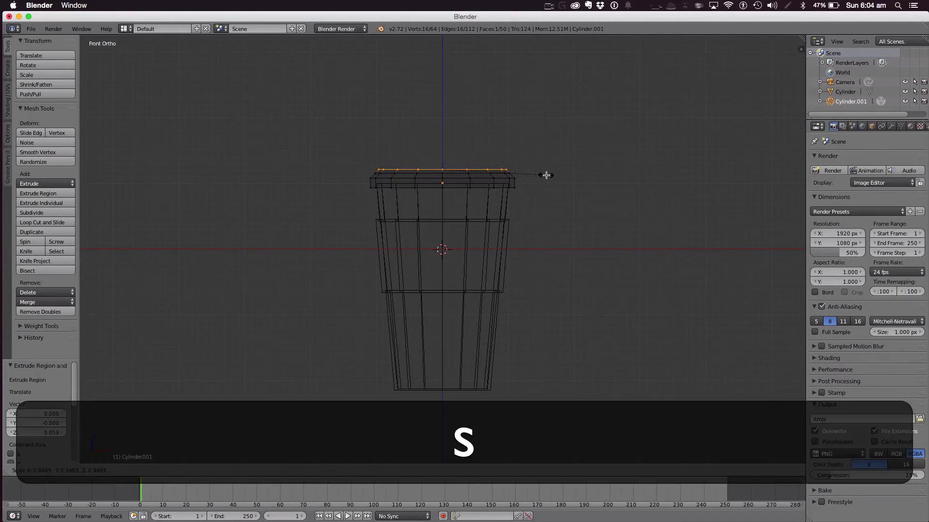
{"action": "left_click", "coordinate": [545, 176]}
{"action": "key", "text": "e"}
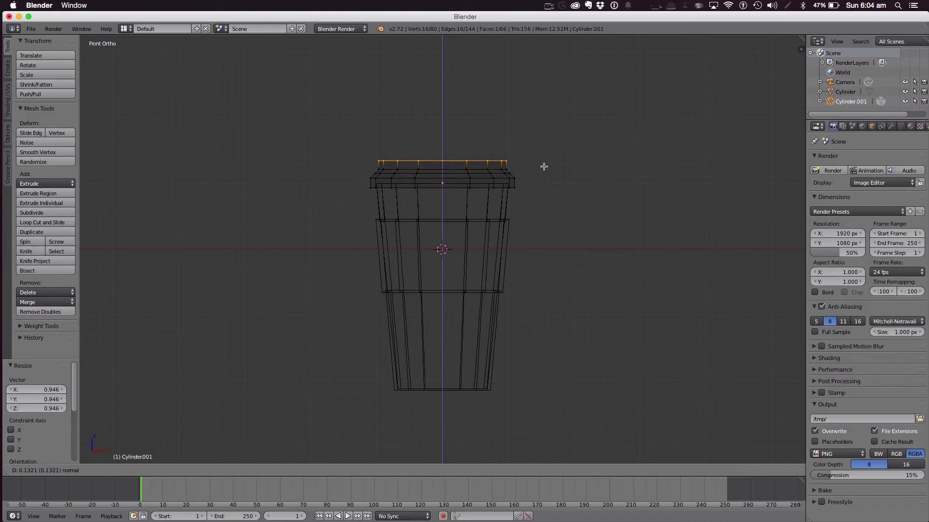
Step: Finish the last rim extrusion and view the lid from above in solid shading
{"action": "left_click", "coordinate": [542, 165]}
{"action": "key", "text": "Tab"}
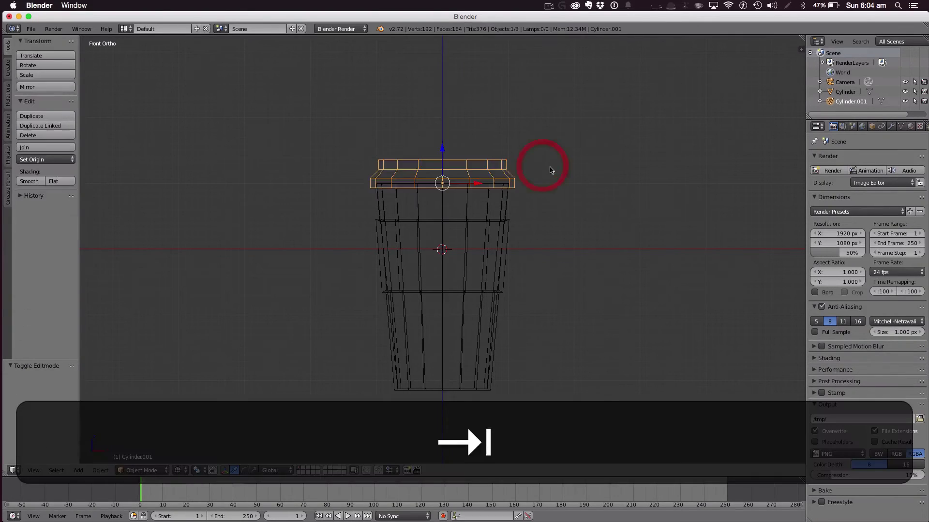
{"action": "key", "text": "z"}
{"action": "mouse_move", "coordinate": [552, 172]}
{"action": "middle_mouse_down"}
{"action": "mouse_move", "coordinate": [566, 232]}
{"action": "mouse_move", "coordinate": [643, 236]}
{"action": "middle_mouse_up"}
Step: Select the lid's top face, extrude it in place, and inset it to 0.864
{"action": "key", "text": "Tab"}
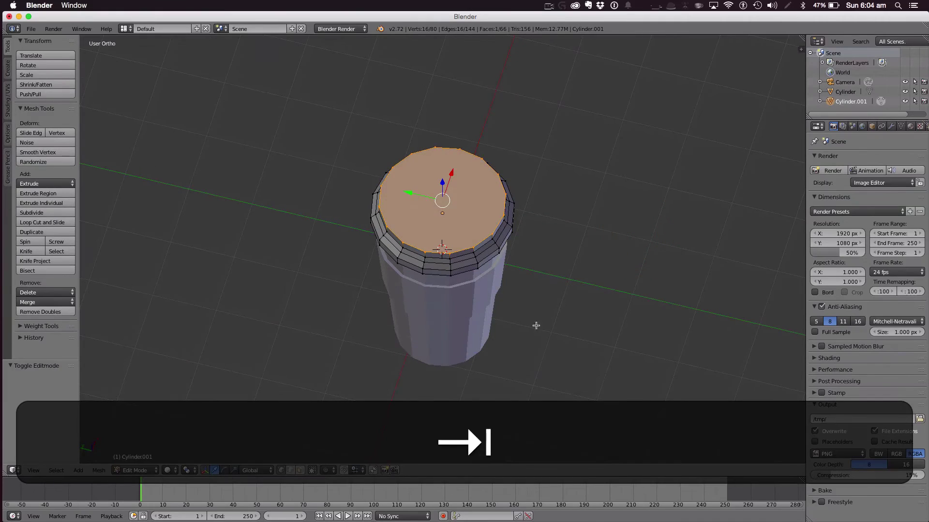
{"action": "key", "text": "a"}
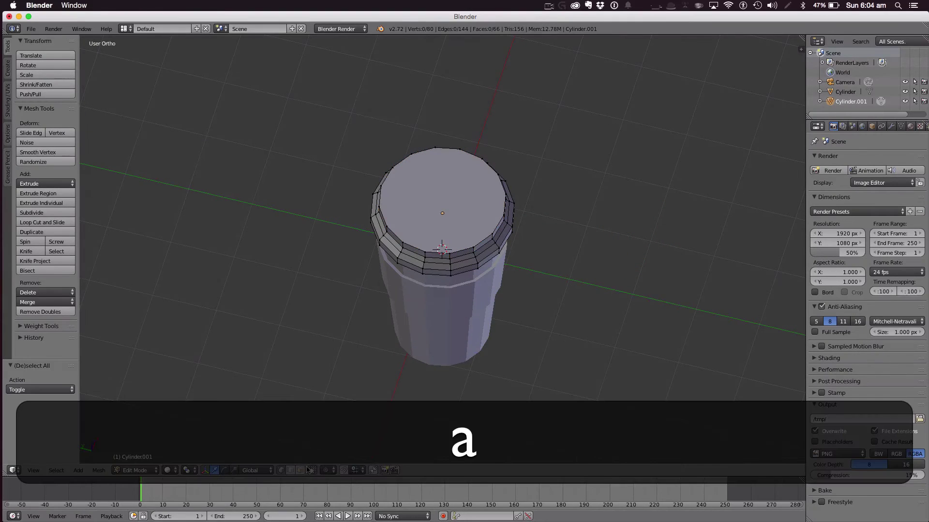
{"action": "left_click", "coordinate": [304, 471]}
{"action": "right_click", "coordinate": [473, 209]}
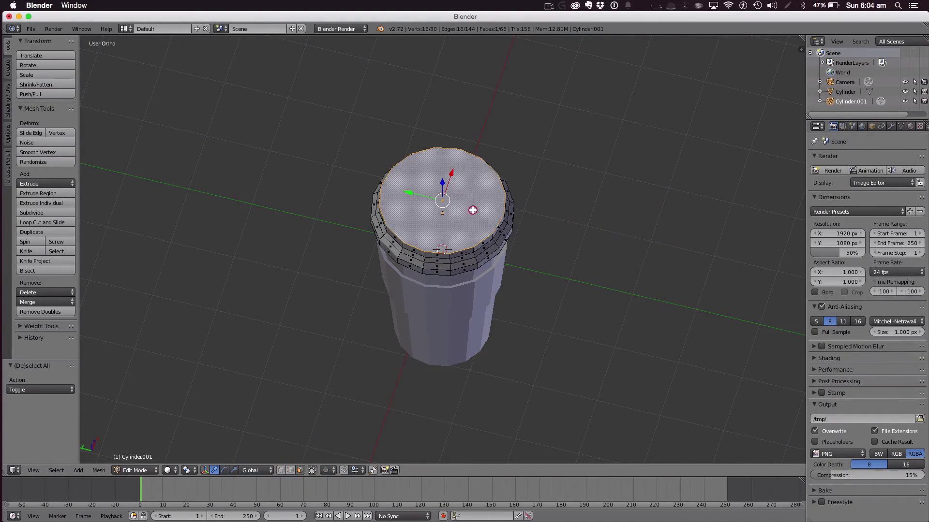
{"action": "key", "text": "e"}
{"action": "right_click", "coordinate": [681, 151]}
{"action": "key", "text": "s"}
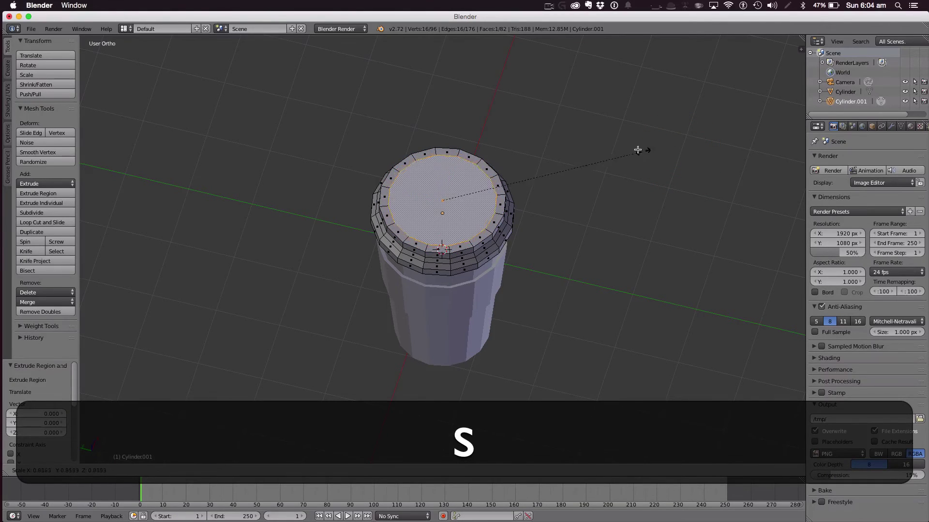
{"action": "left_click", "coordinate": [644, 150]}
Step: Extrude the inset face down 0.094 units to recess it, then leave Edit Mode
{"action": "key", "text": "e"}
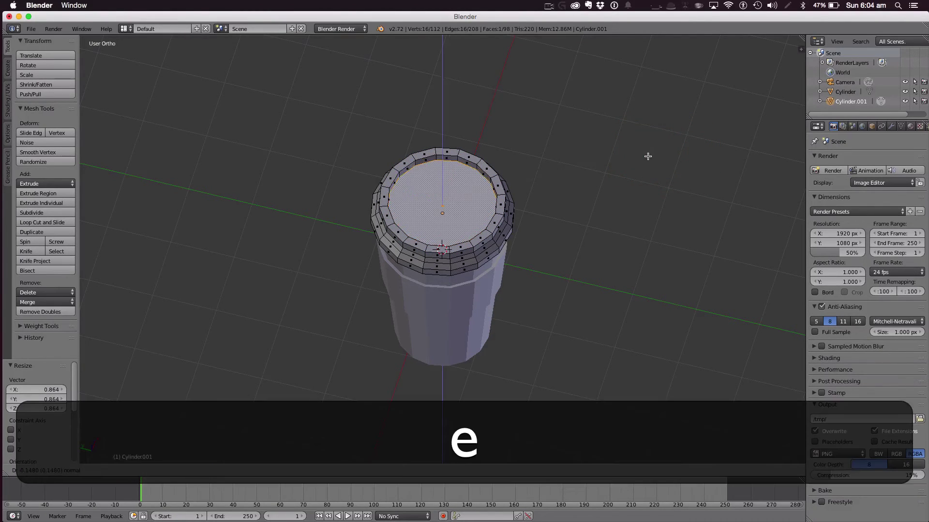
{"action": "left_click", "coordinate": [644, 155]}
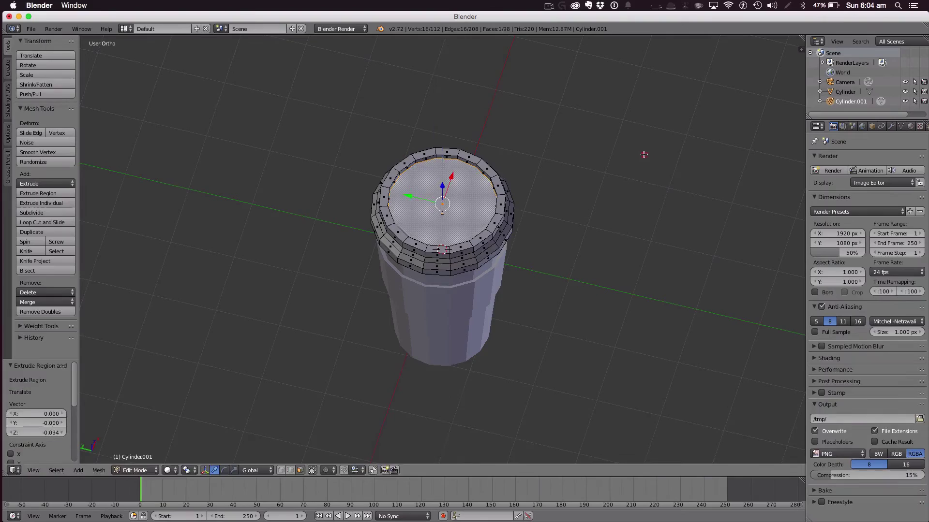
{"action": "key", "text": "Tab"}
{"action": "mouse_move", "coordinate": [567, 197]}
{"action": "middle_mouse_down"}
{"action": "mouse_move", "coordinate": [666, 152]}
{"action": "mouse_move", "coordinate": [793, 128]}
{"action": "mouse_move", "coordinate": [129, 141]}
{"action": "mouse_move", "coordinate": [172, 210]}
{"action": "mouse_move", "coordinate": [567, 236]}
{"action": "mouse_move", "coordinate": [585, 207]}
{"action": "mouse_move", "coordinate": [566, 203]}
{"action": "middle_mouse_up"}
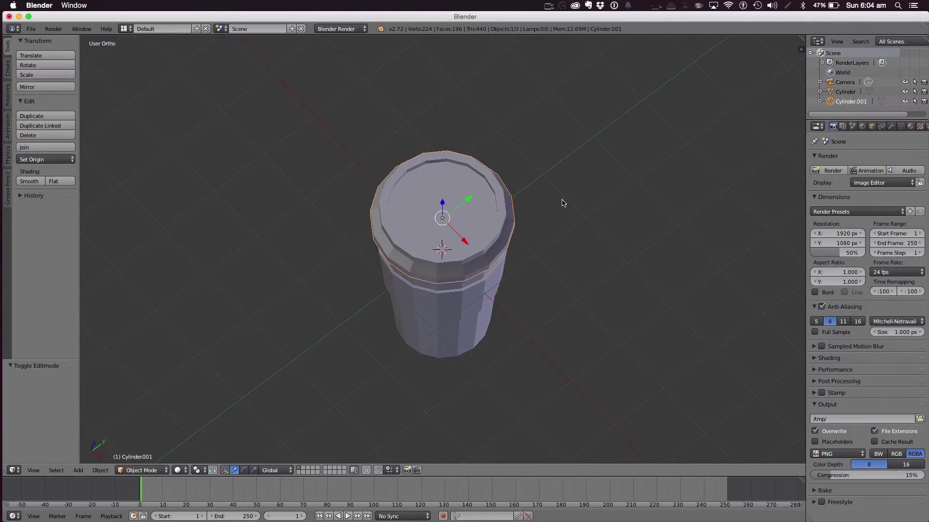
Step: In Edit Mode, extrude two adjacent lid-rim faces in place and undo a trial shrink
{"action": "key", "text": "Tab"}
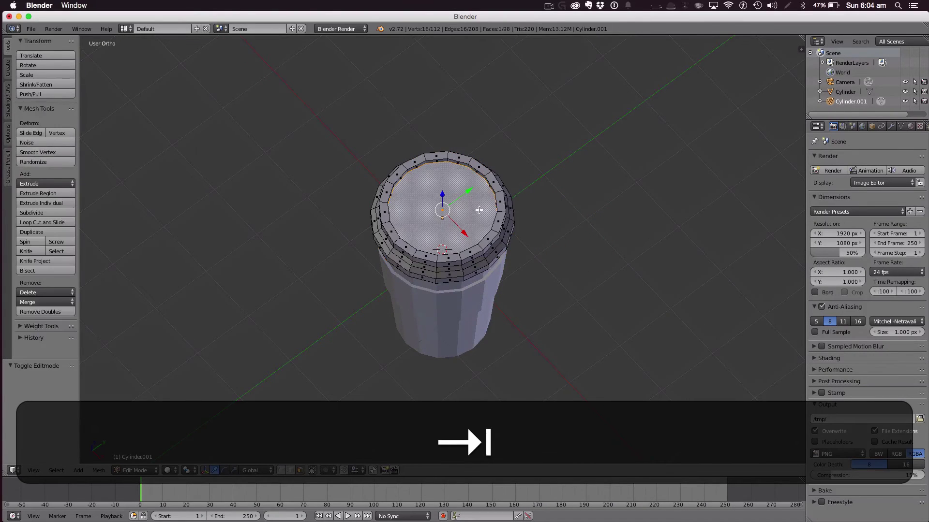
{"action": "key", "text": "a"}
{"action": "right_click", "coordinate": [500, 224]}
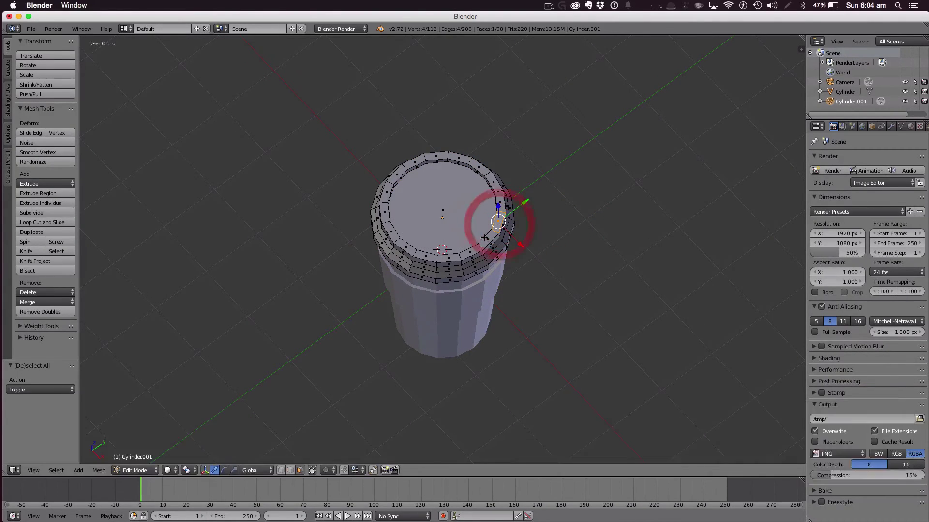
{"action": "right_click", "coordinate": [486, 240], "text": "shift"}
{"action": "scroll", "coordinate": [591, 170], "scroll_direction": "up", "scroll_amount": 5}
{"action": "key", "text": "e"}
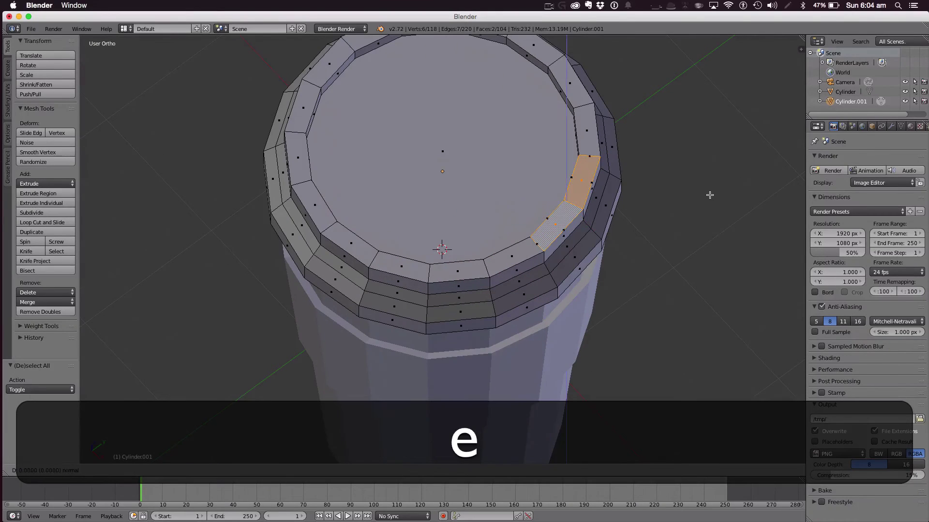
{"action": "left_click", "coordinate": [706, 197]}
{"action": "key", "text": "s"}
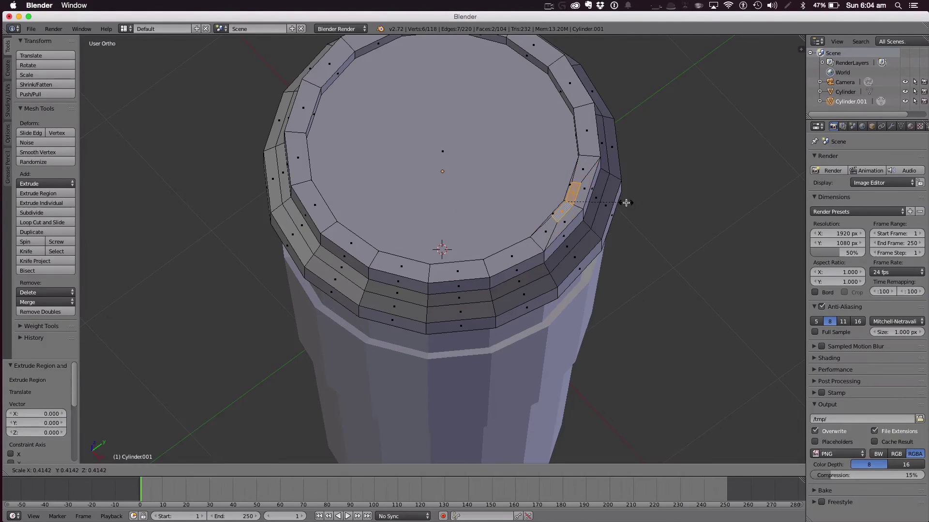
{"action": "left_click", "coordinate": [625, 202]}
{"action": "key", "text": "super+z"}
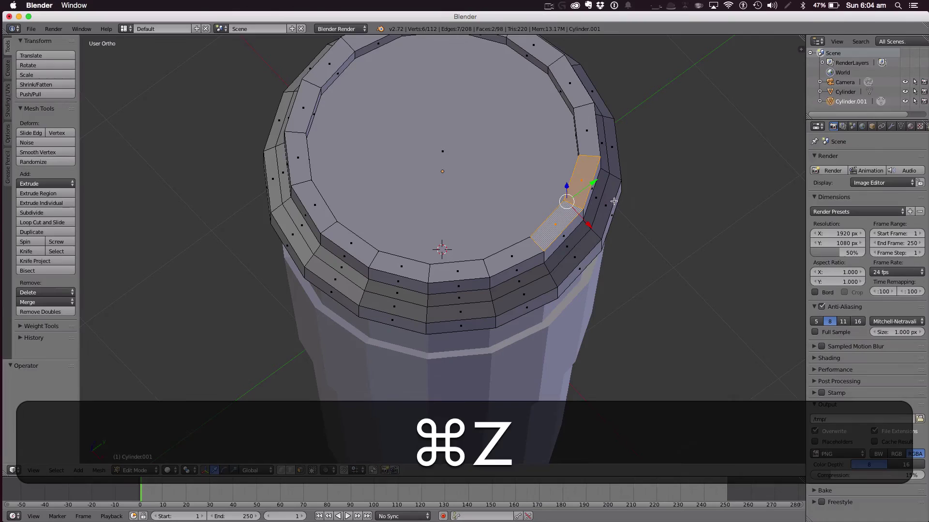
Step: Select a different pair of adjacent faces on the right side of the lid rim
{"action": "right_click", "coordinate": [588, 118]}
{"action": "right_click", "coordinate": [587, 168]}
{"action": "right_click", "coordinate": [588, 130]}
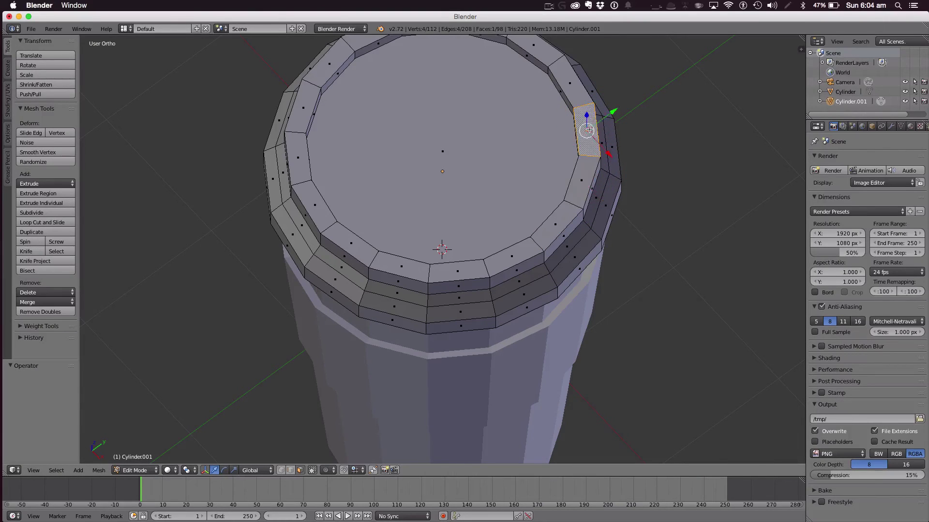
{"action": "right_click", "coordinate": [582, 179]}
{"action": "right_click", "coordinate": [552, 226]}
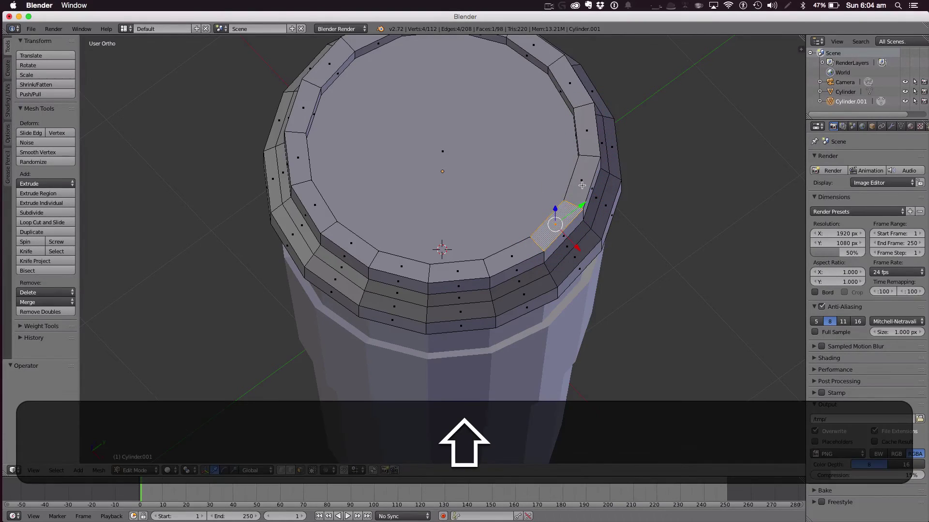
{"action": "right_click", "coordinate": [580, 183], "text": "shift"}
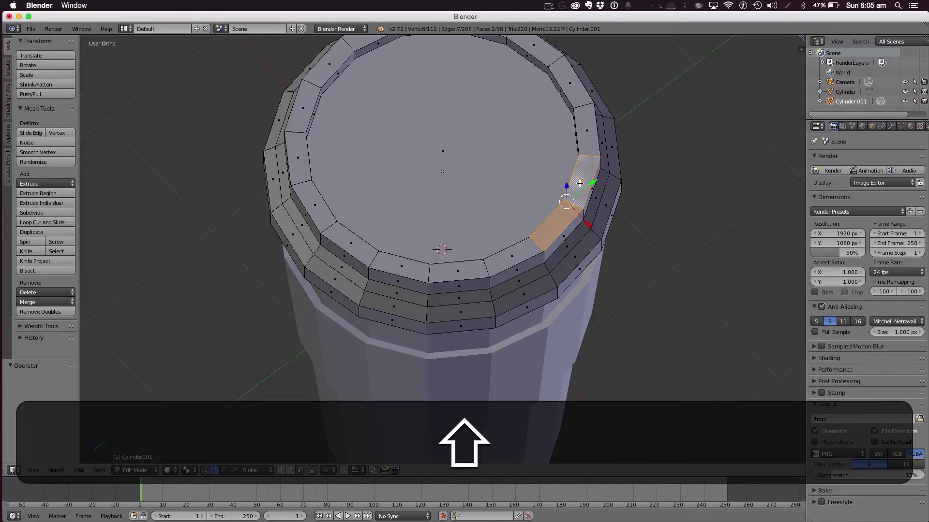
Step: Extrude the pair in place, undo a trial 0.517 shrink, and view the lid from the top
{"action": "key", "text": "e"}
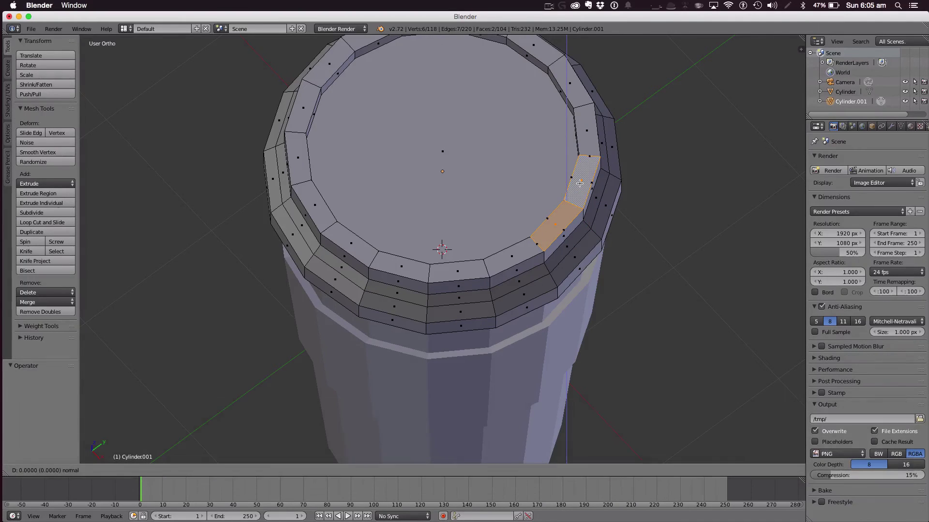
{"action": "right_click", "coordinate": [580, 183]}
{"action": "key", "text": "s"}
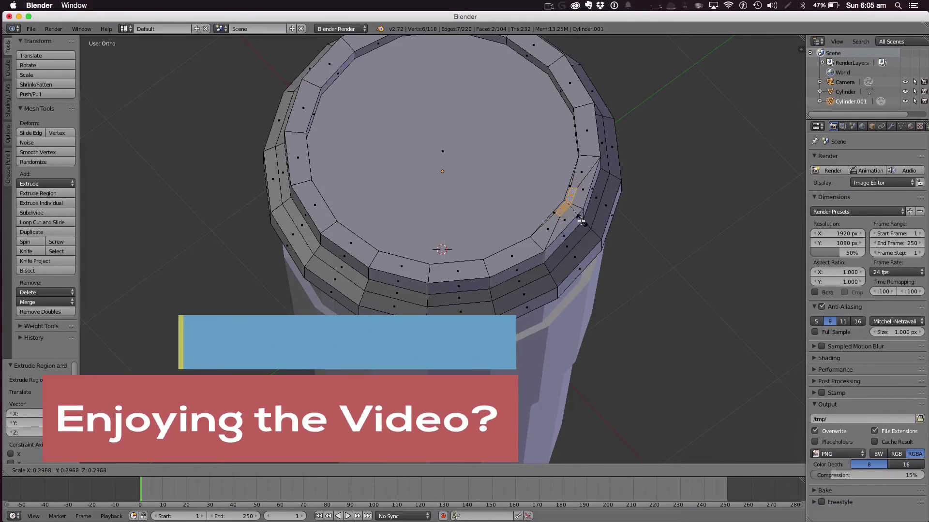
{"action": "left_click", "coordinate": [607, 212]}
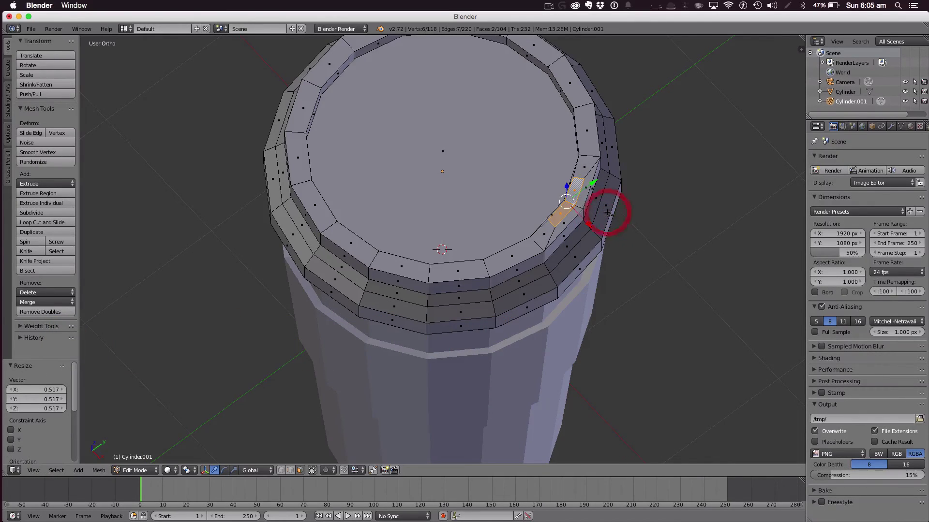
{"action": "key", "text": "g"}
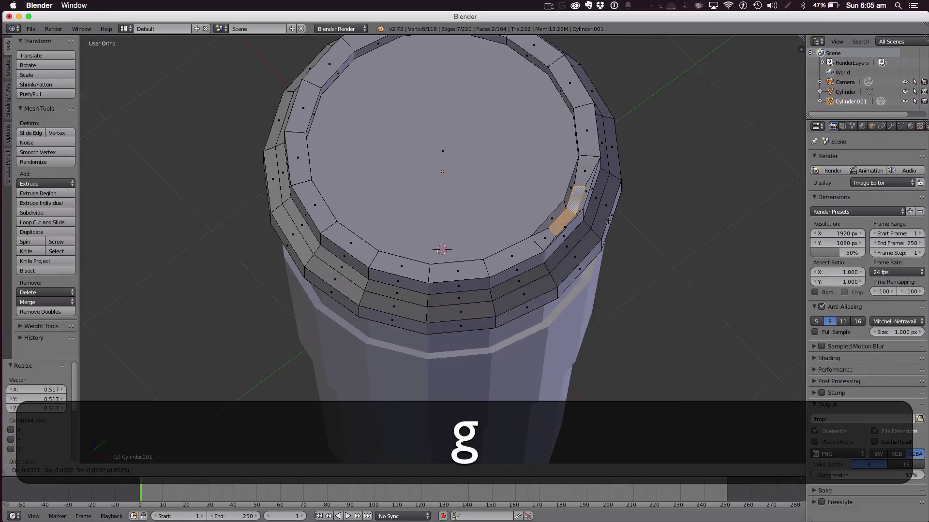
{"action": "right_click", "coordinate": [609, 215]}
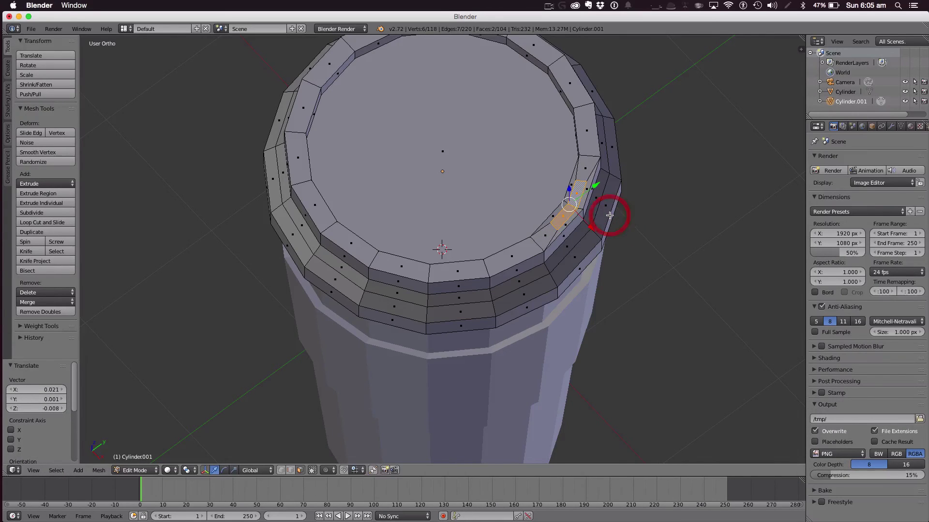
{"action": "key", "text": "super+z"}
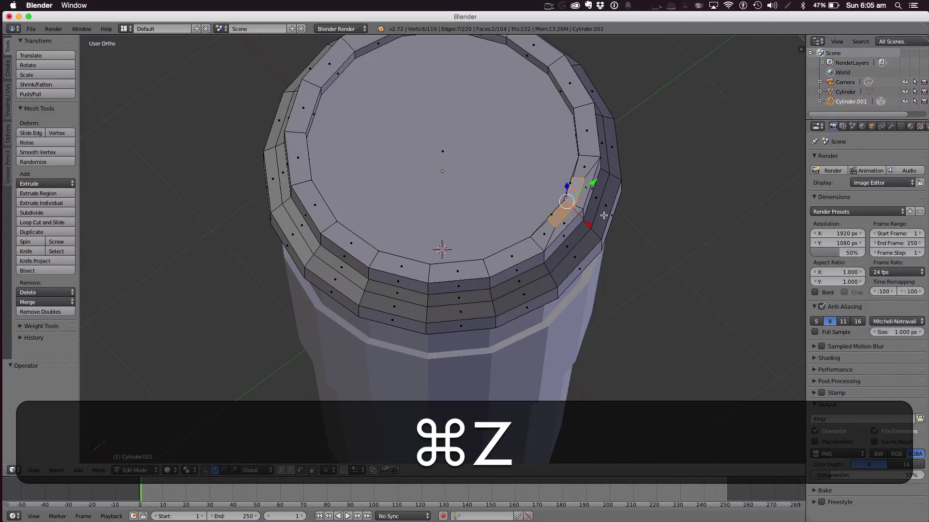
{"action": "key", "text": "KP_7"}
Step: Extrude the rim faces in place and shrink them to 0.711, then rescale to 0.996
{"action": "key", "text": "super+z"}
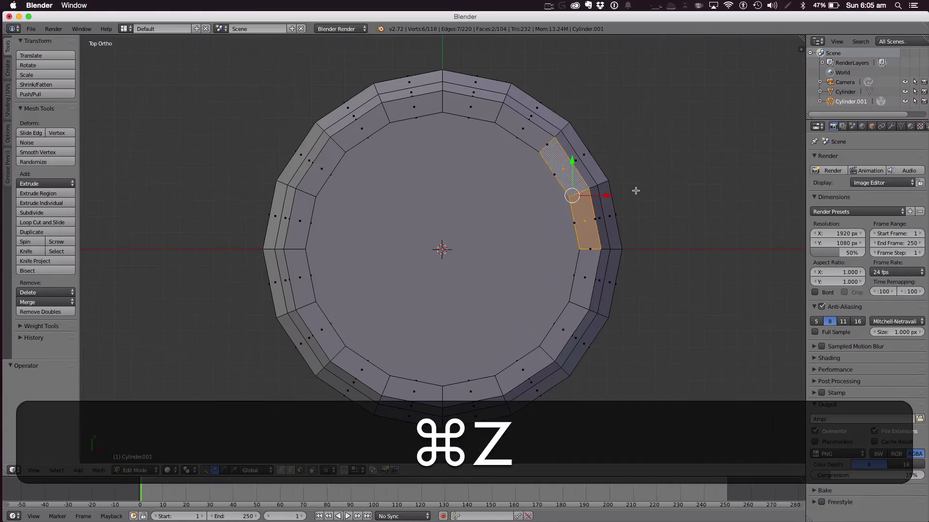
{"action": "key", "text": "super+e"}
{"action": "key", "text": "e"}
{"action": "right_click", "coordinate": [618, 197]}
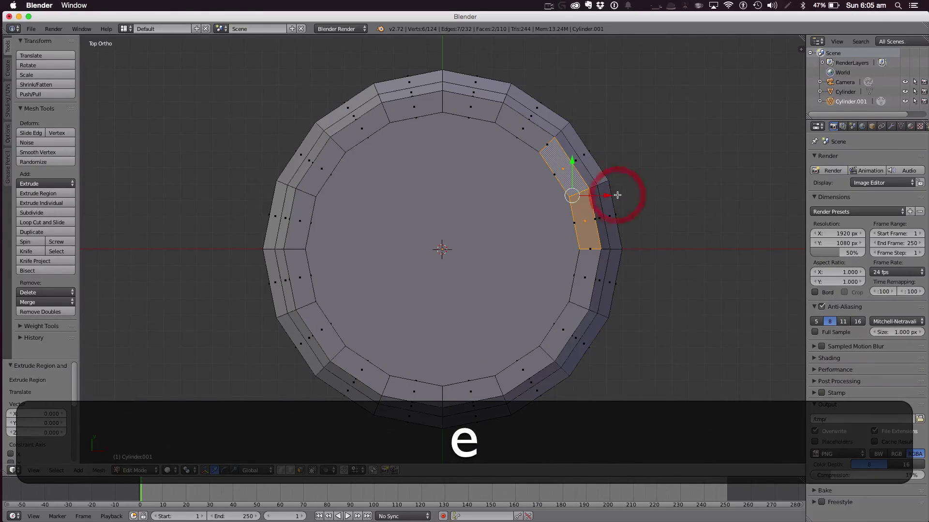
{"action": "key", "text": "s"}
{"action": "left_click", "coordinate": [601, 196]}
{"action": "key", "text": "g"}
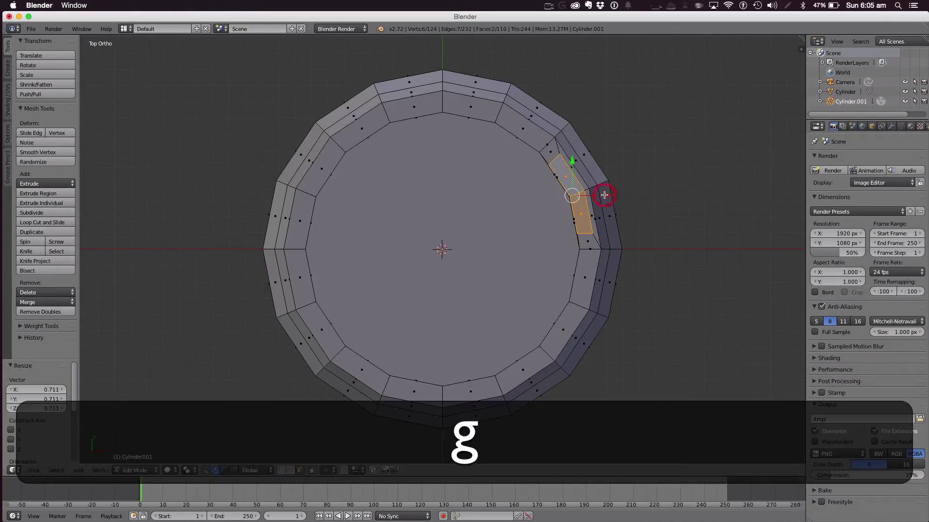
{"action": "right_click", "coordinate": [603, 191]}
{"action": "key", "text": "s"}
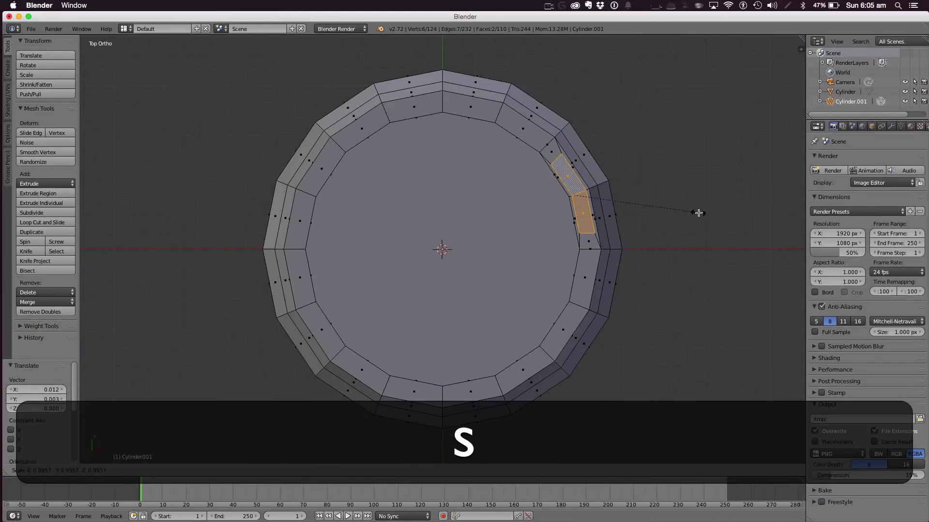
{"action": "left_click", "coordinate": [698, 211]}
Step: Extrude the opening faces again, sinking them about 0.097 below the rim
{"action": "key", "text": "e"}
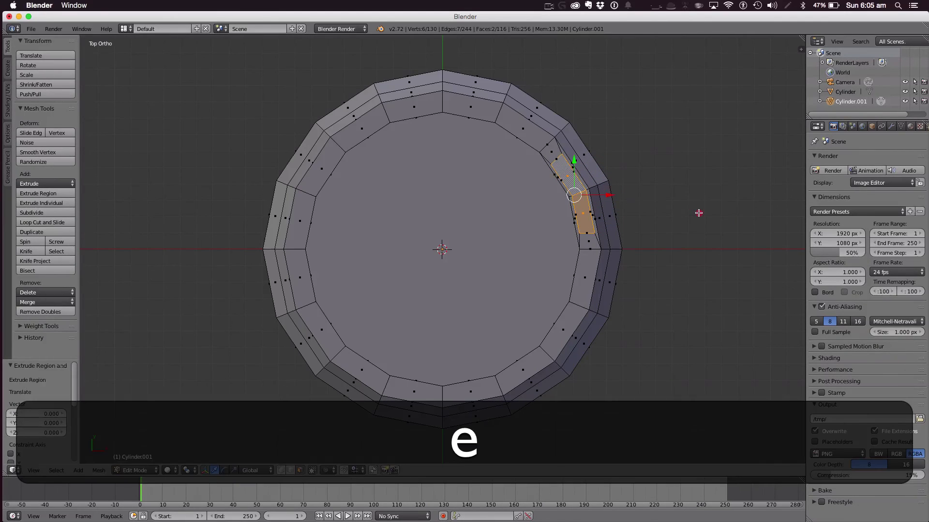
{"action": "middle_click_drag", "start_coordinate": [699, 213], "coordinate": [661, 166]}
{"action": "key", "text": "e"}
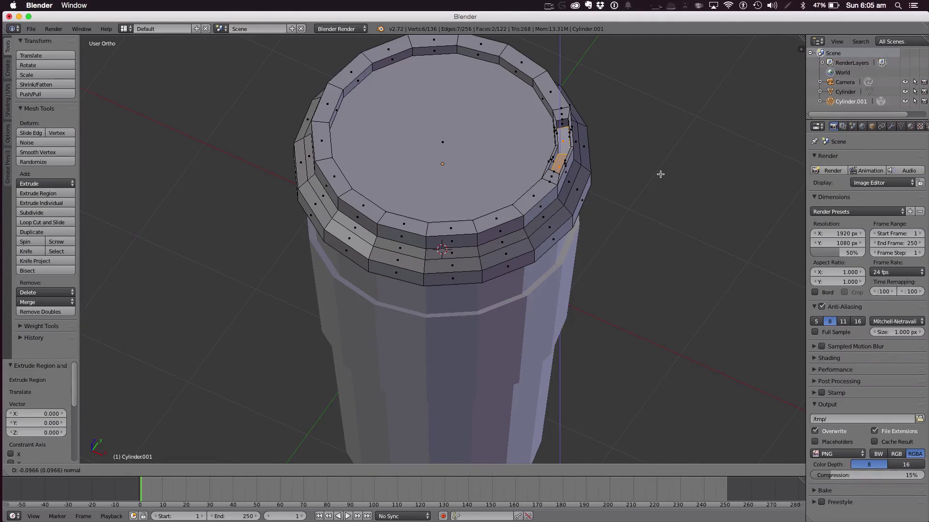
{"action": "left_click", "coordinate": [660, 174]}
Step: Return to Object Mode and orbit to view the finished cup from the side and above
{"action": "key", "text": "Tab"}
{"action": "middle_click_drag", "start_coordinate": [643, 186], "coordinate": [417, 247]}
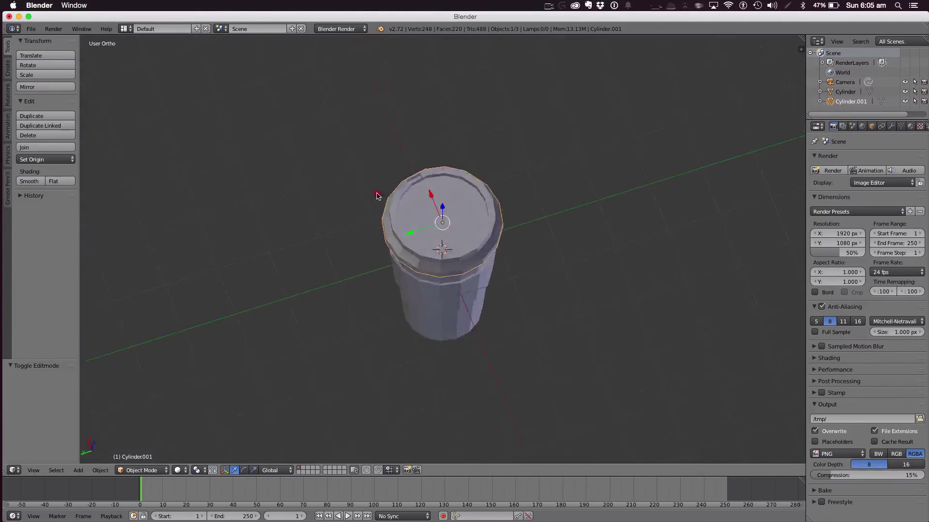
{"action": "mouse_move", "coordinate": [378, 195]}
{"action": "middle_mouse_down"}
{"action": "mouse_move", "coordinate": [412, 155]}
{"action": "mouse_move", "coordinate": [444, 145]}
{"action": "mouse_move", "coordinate": [591, 162]}
{"action": "mouse_move", "coordinate": [684, 154]}
{"action": "mouse_move", "coordinate": [365, 183]}
{"action": "middle_mouse_up"}
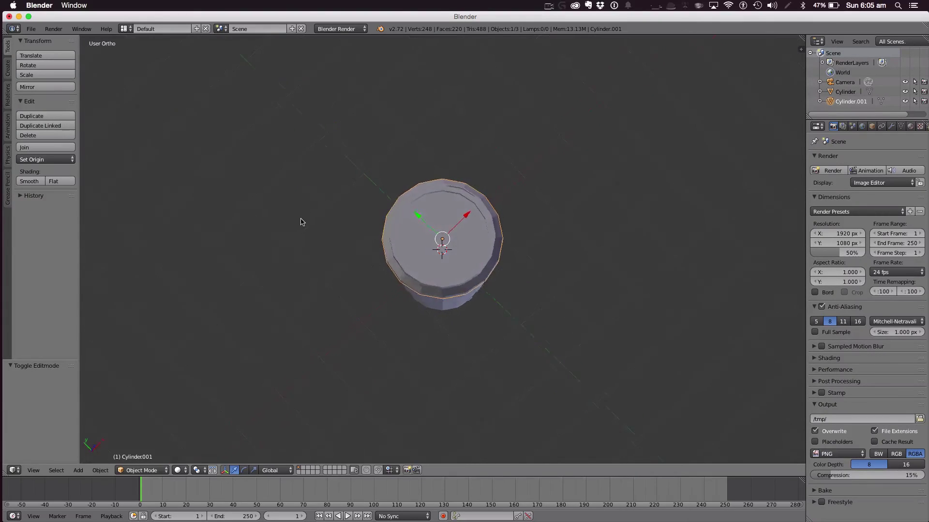